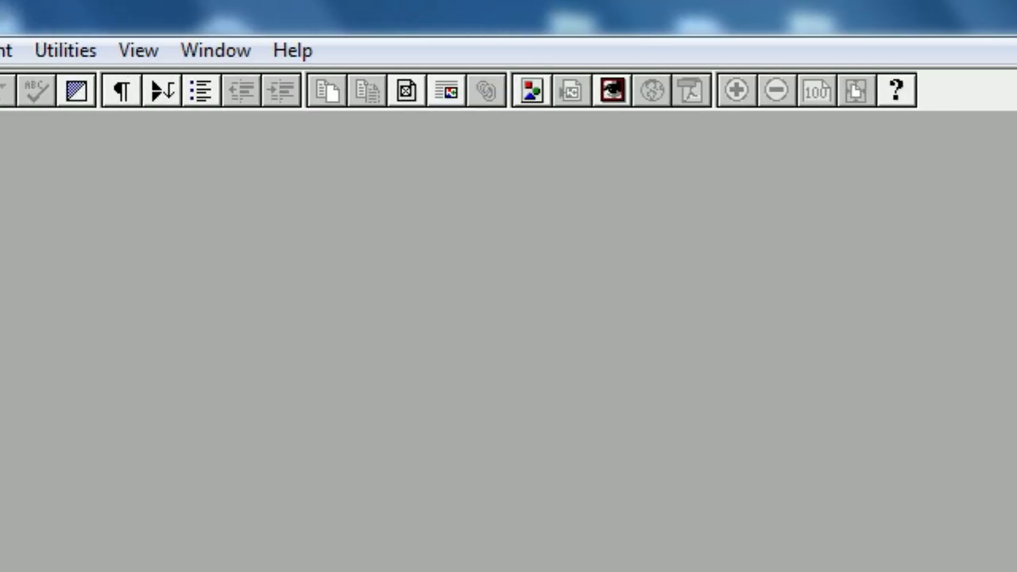
Step: Create a new one-page Letter publication in tall orientation, maximize its window and reposition the control palette
click(24, 53)
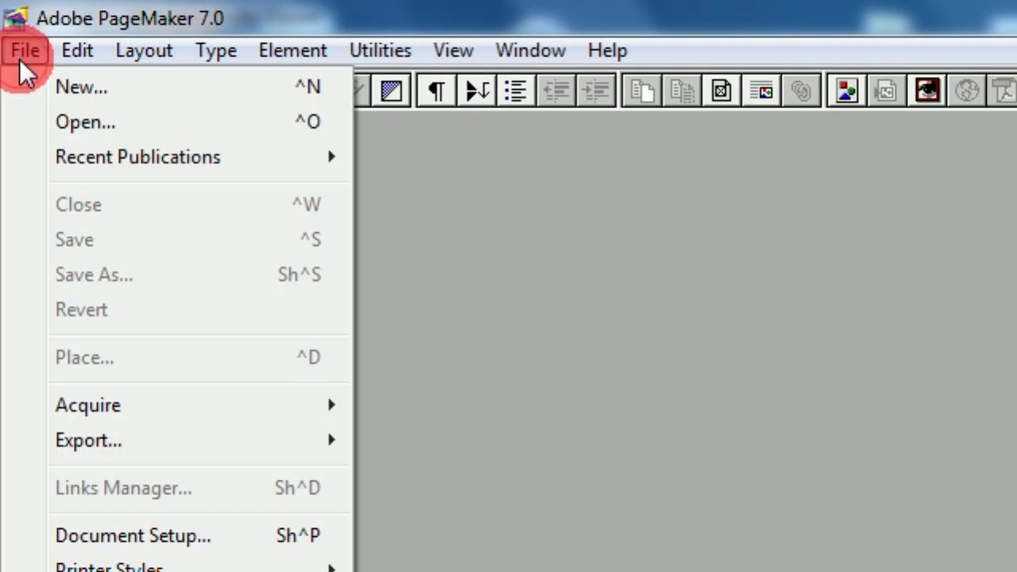
click(44, 88)
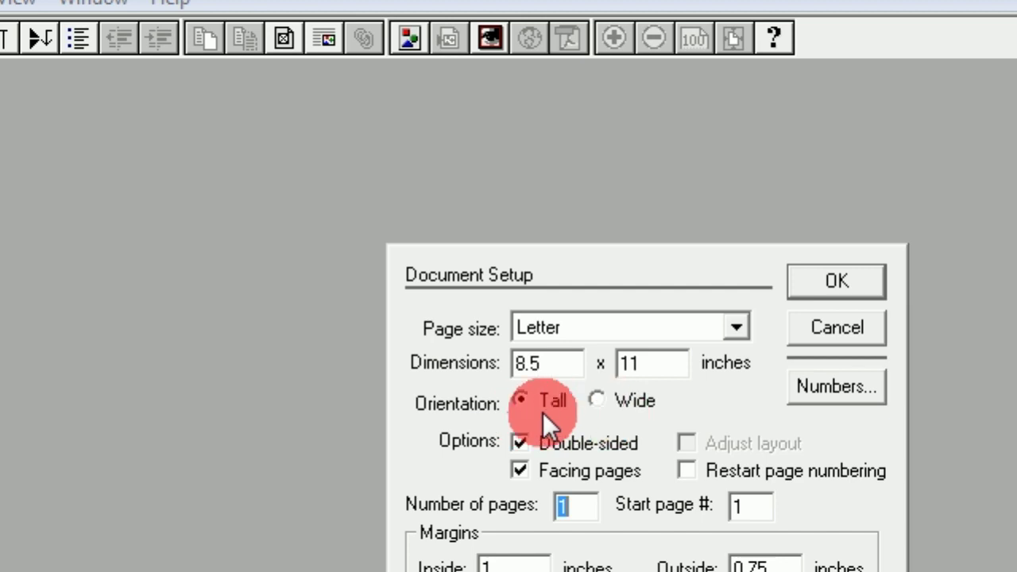
click(760, 286)
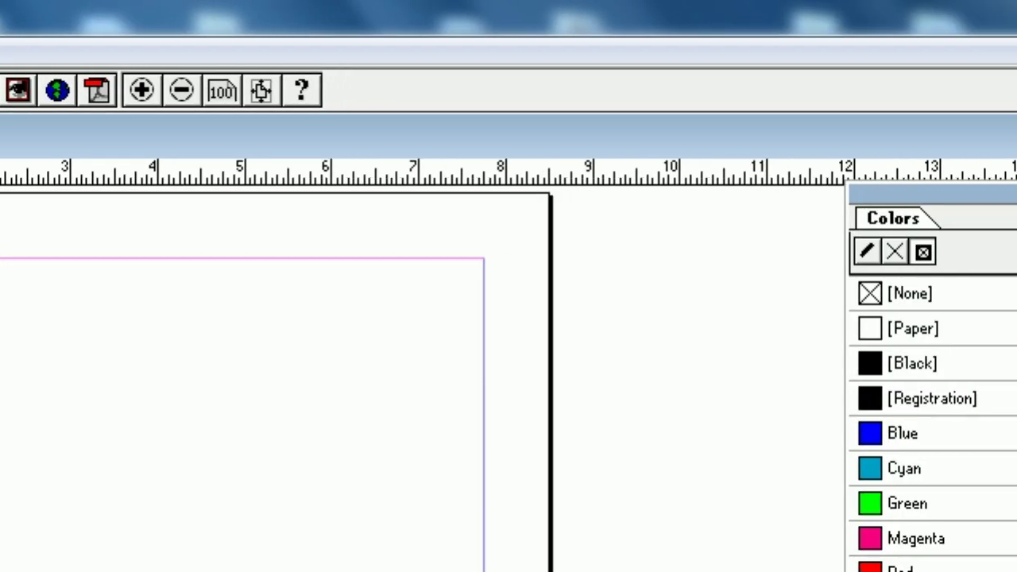
click(914, 143)
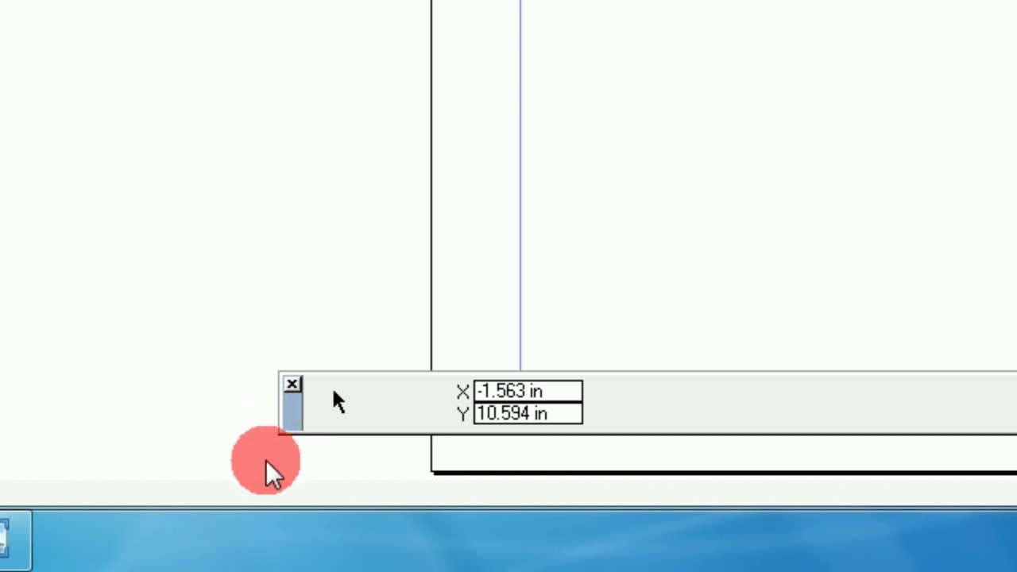
drag(333, 391, 302, 427)
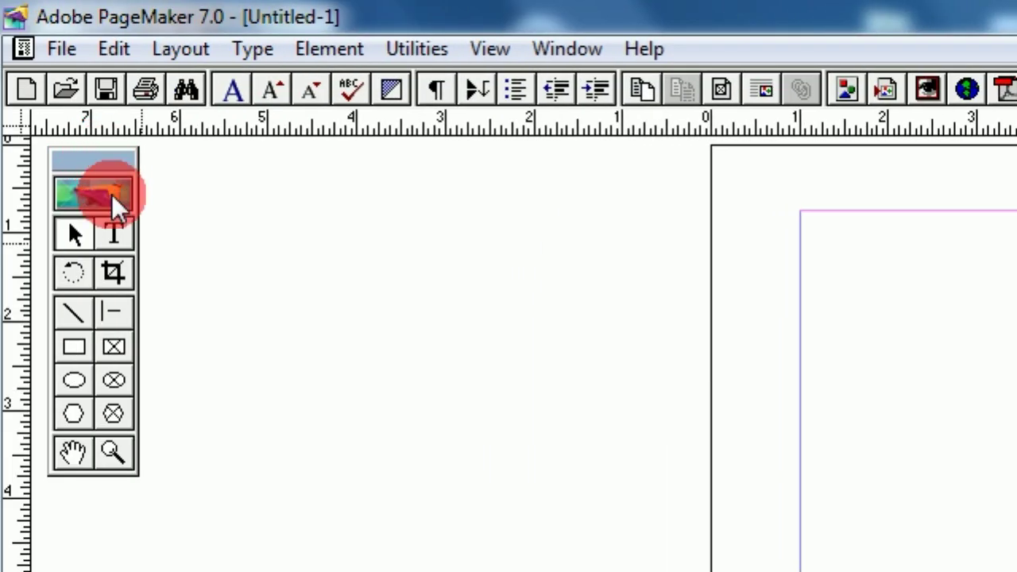
Step: Draw a tall rectangle about 6.4 inches wide just inside the page margins
click(72, 351)
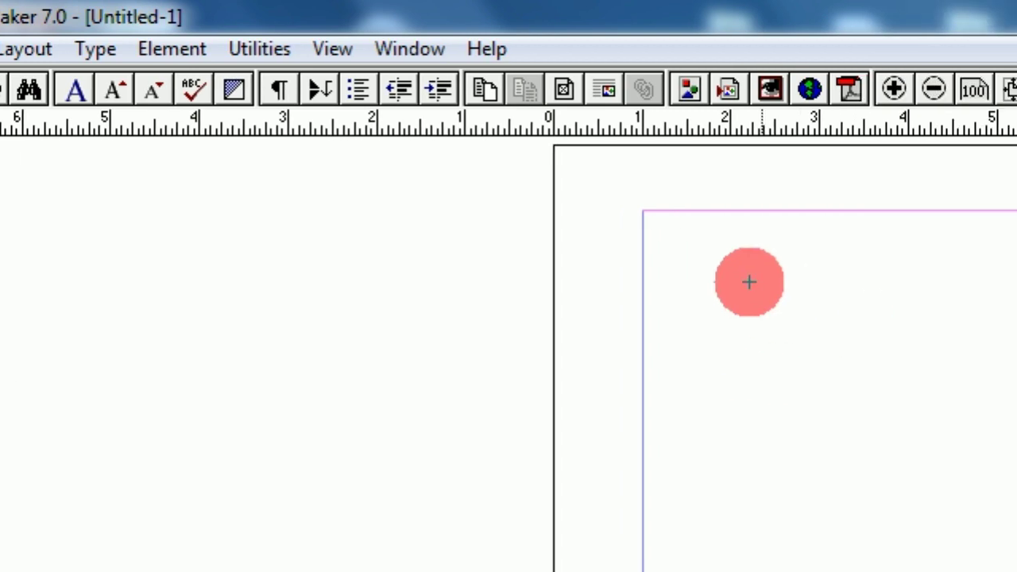
click(662, 231)
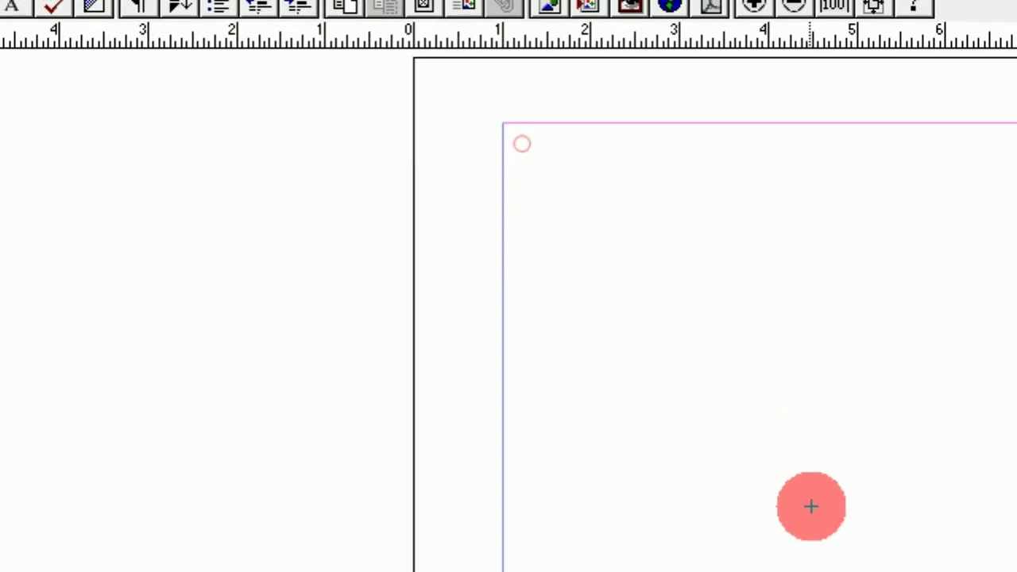
drag(766, 423, 738, 427)
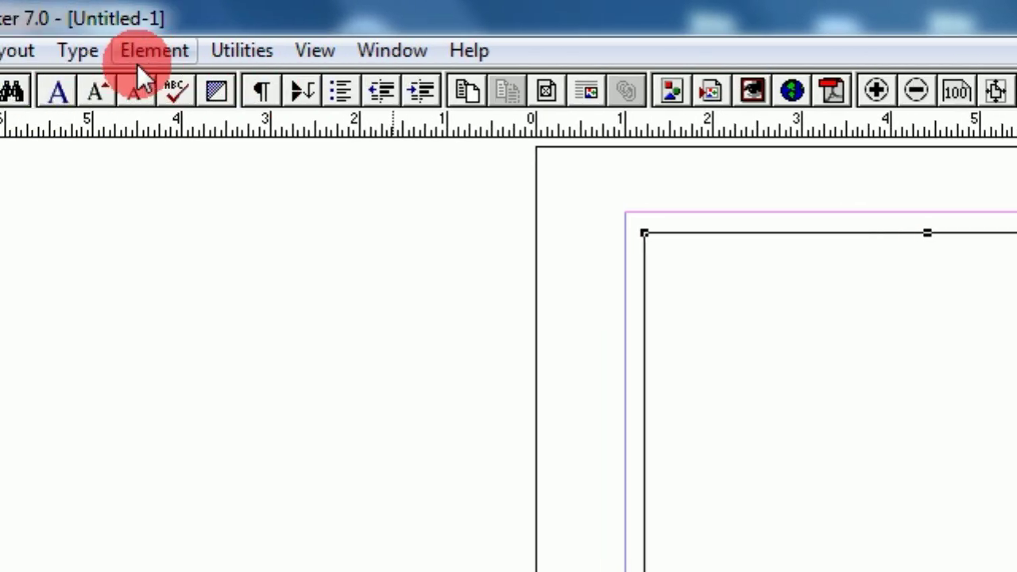
Step: Give the rectangle the 5pt thick-over-thin double-line stroke and colour the line Blue
click(271, 53)
mouse_move(292, 129)
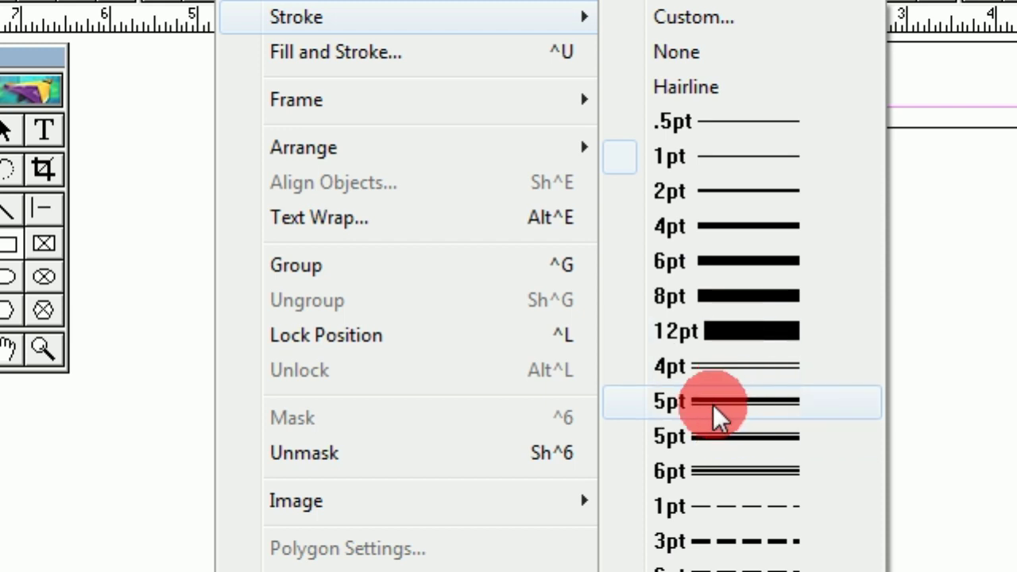
click(708, 409)
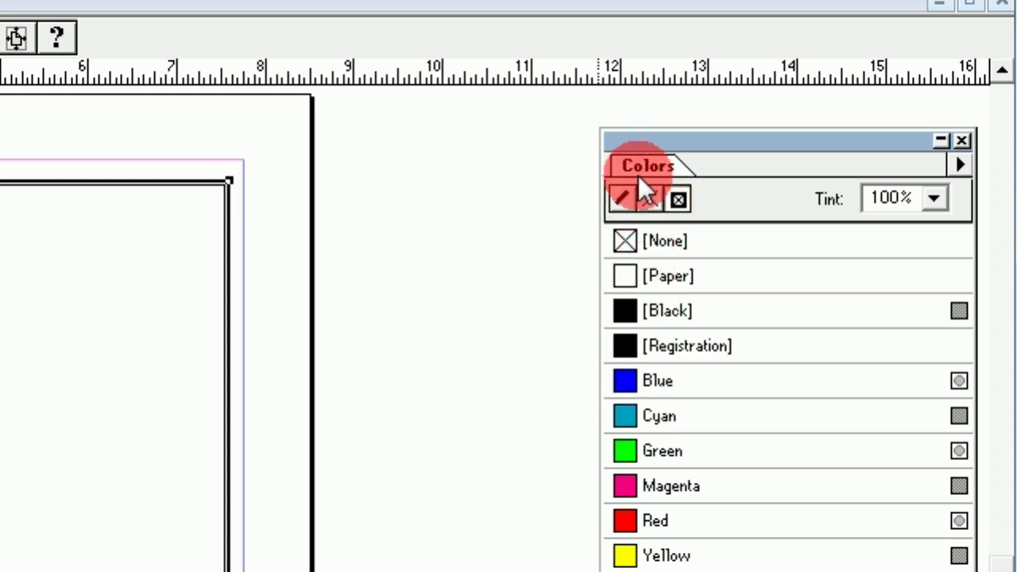
click(622, 198)
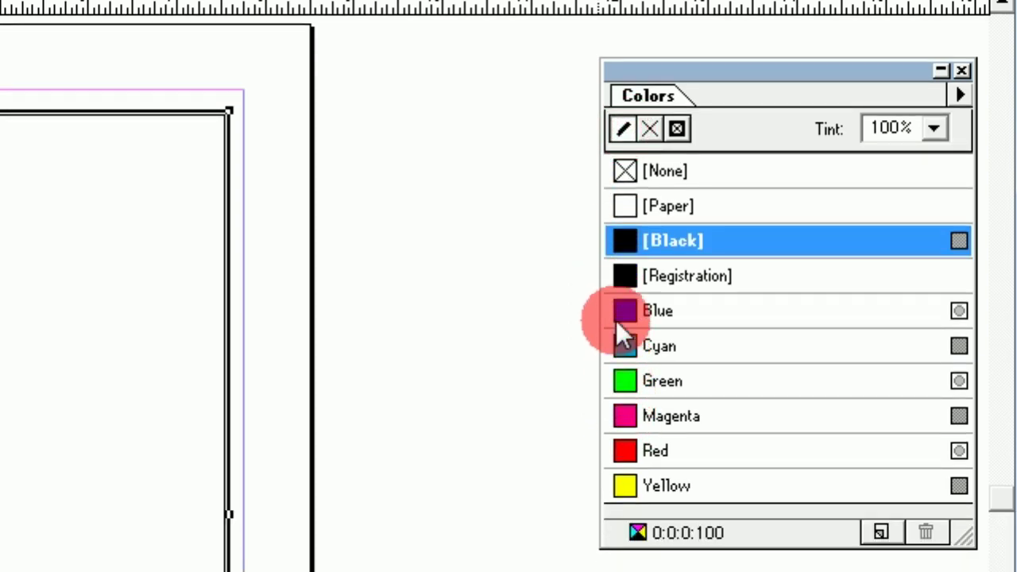
click(621, 311)
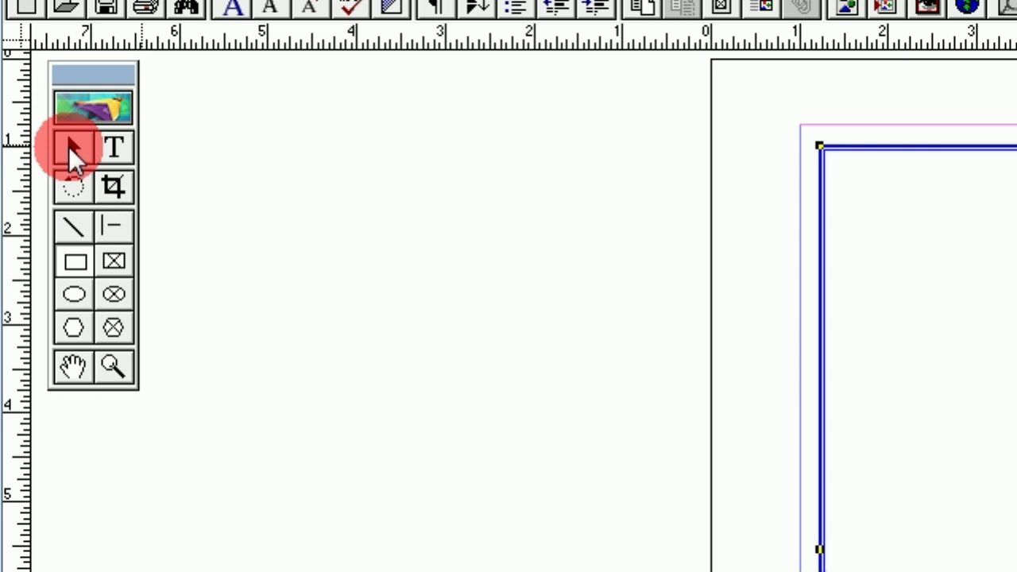
Step: Copy the blue rectangle and paste a duplicate onto the page
click(69, 147)
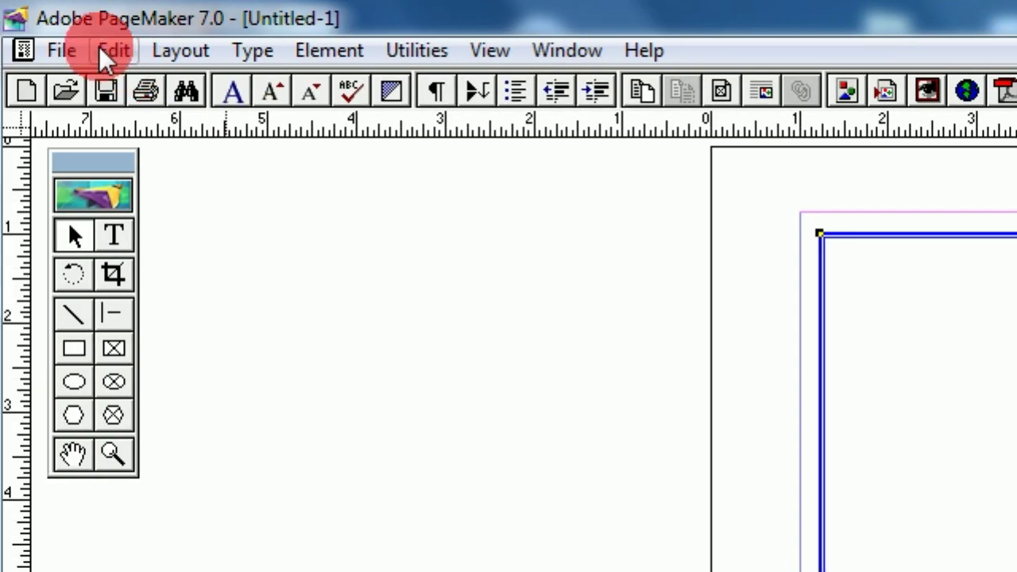
click(104, 51)
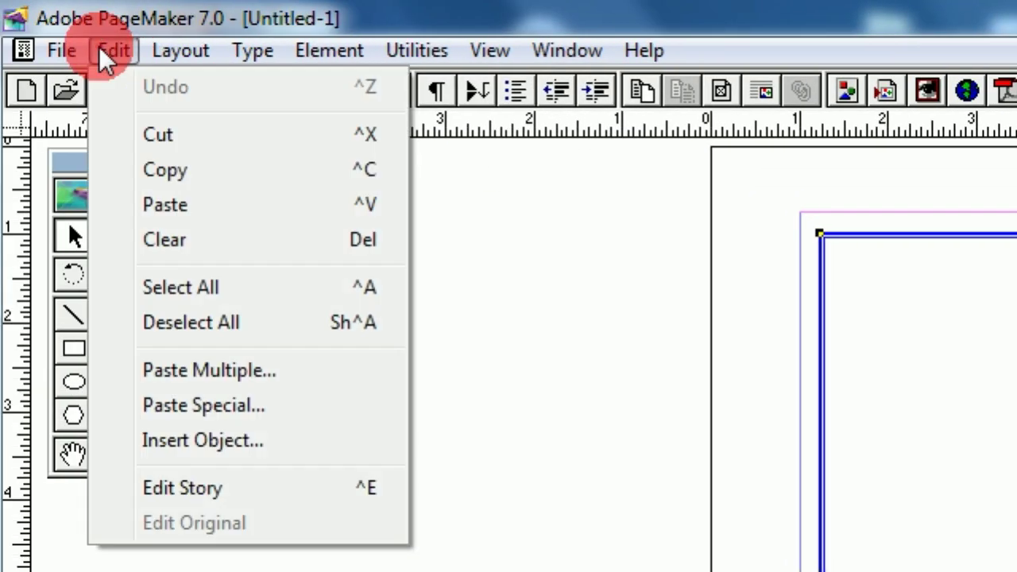
click(139, 174)
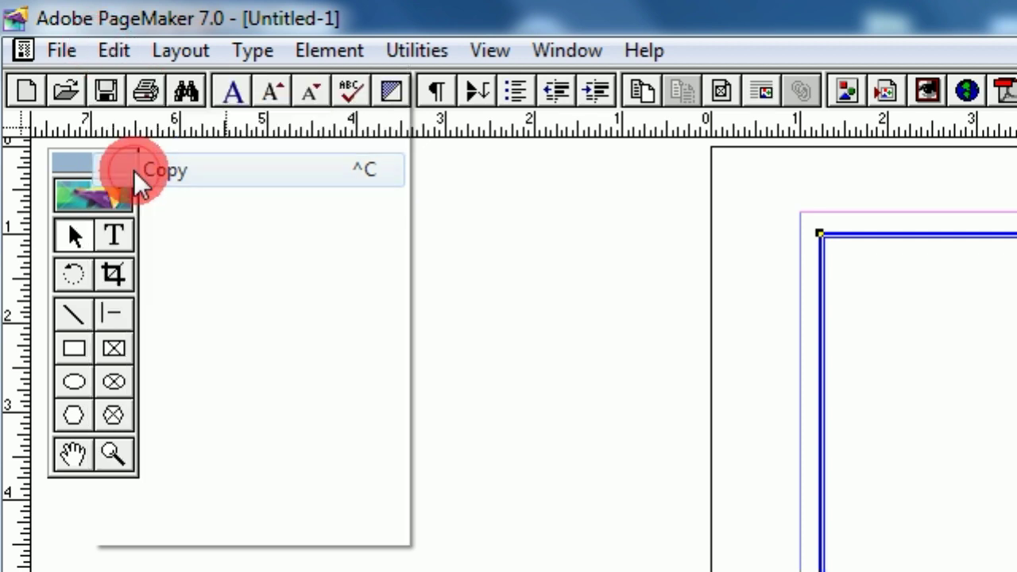
click(113, 50)
click(148, 205)
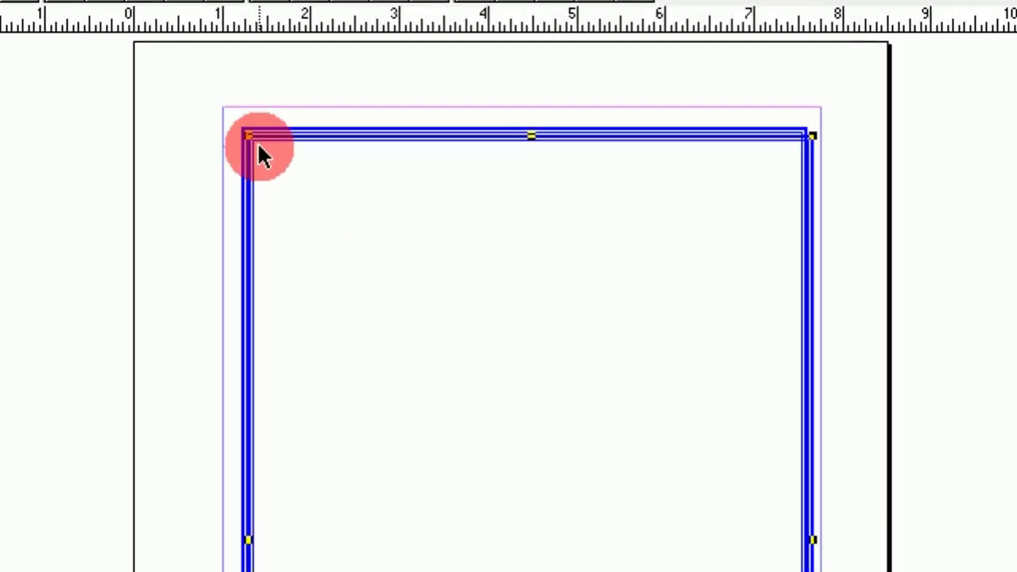
Step: Resize the duplicate rectangle on all four sides to about 5.78 inches wide, forming an inner border inside the first
drag(247, 137, 273, 171)
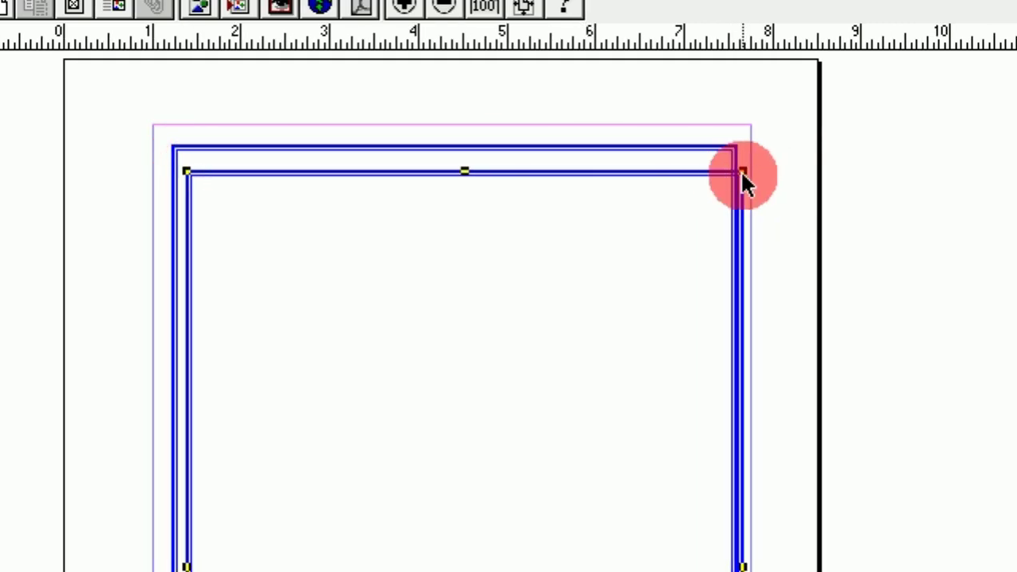
drag(743, 173, 709, 171)
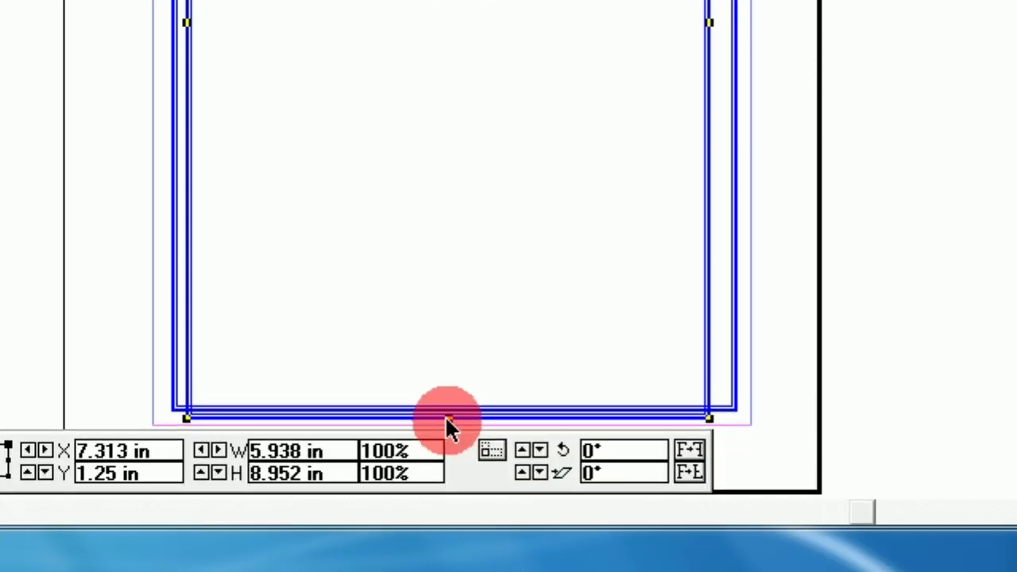
drag(446, 418, 466, 384)
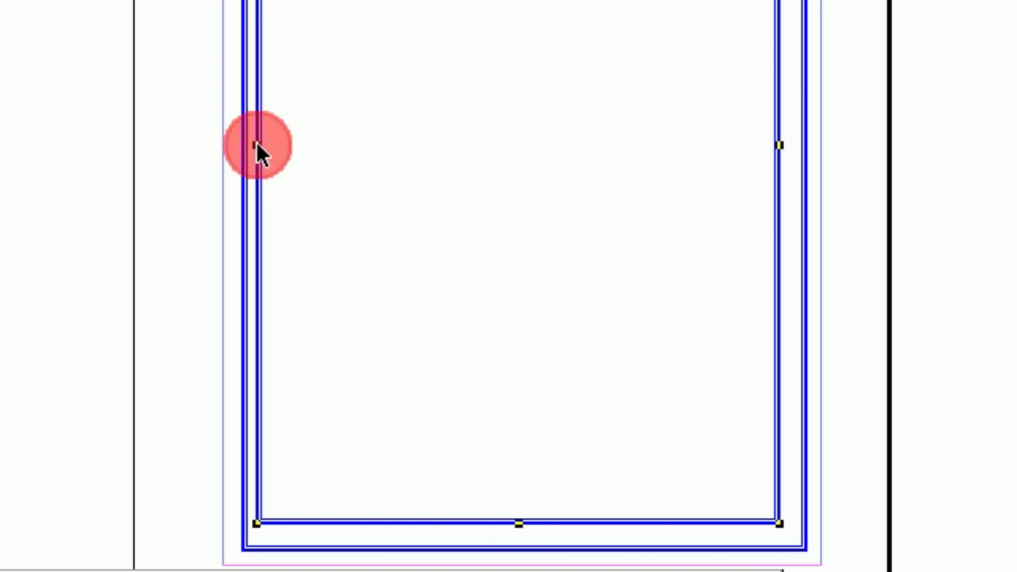
drag(255, 146, 269, 149)
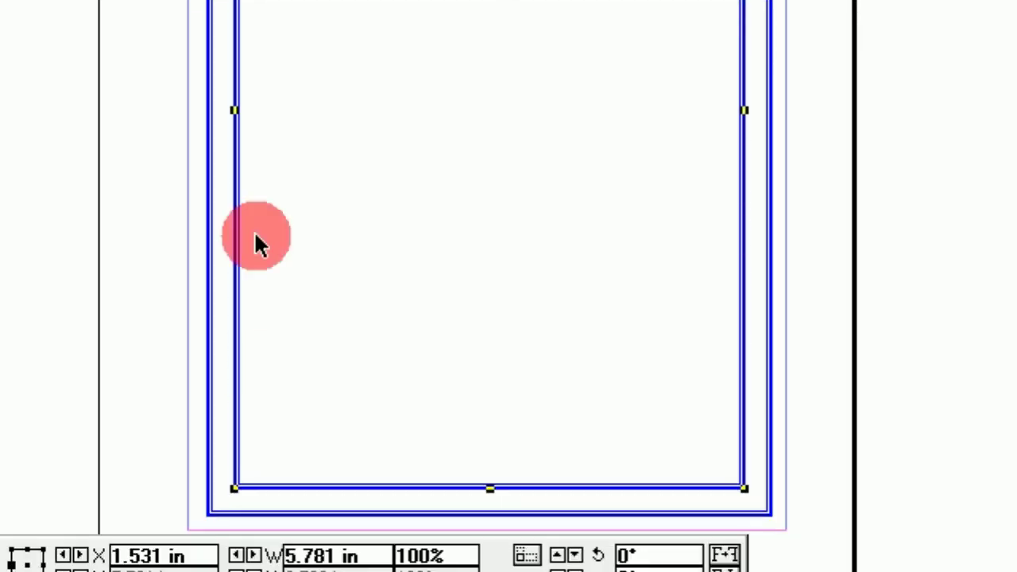
Step: At actual size, give the inner rectangle the 6pt triple-line stroke and colour the line Magenta
right_click(397, 151)
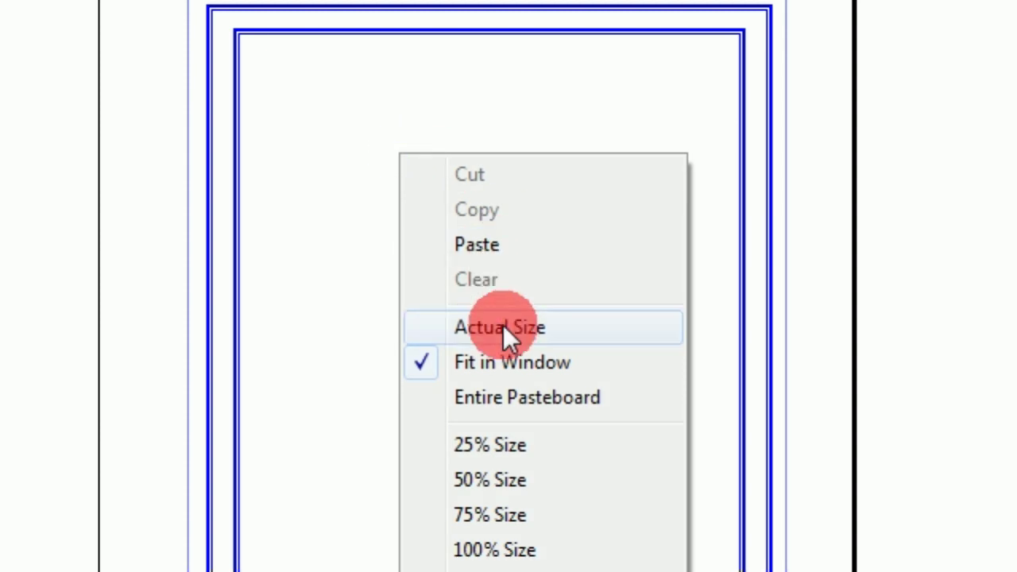
click(503, 327)
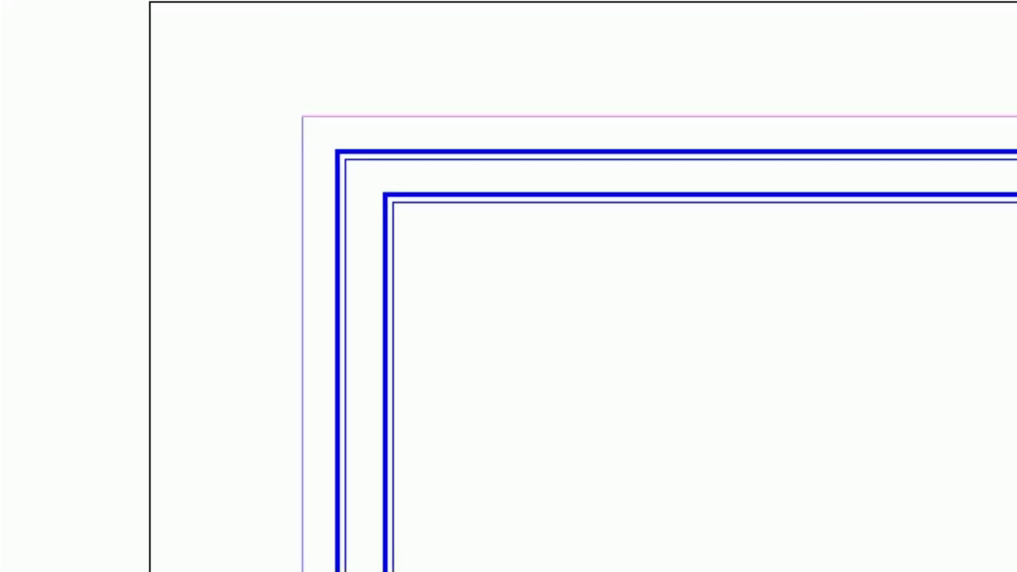
click(39, 228)
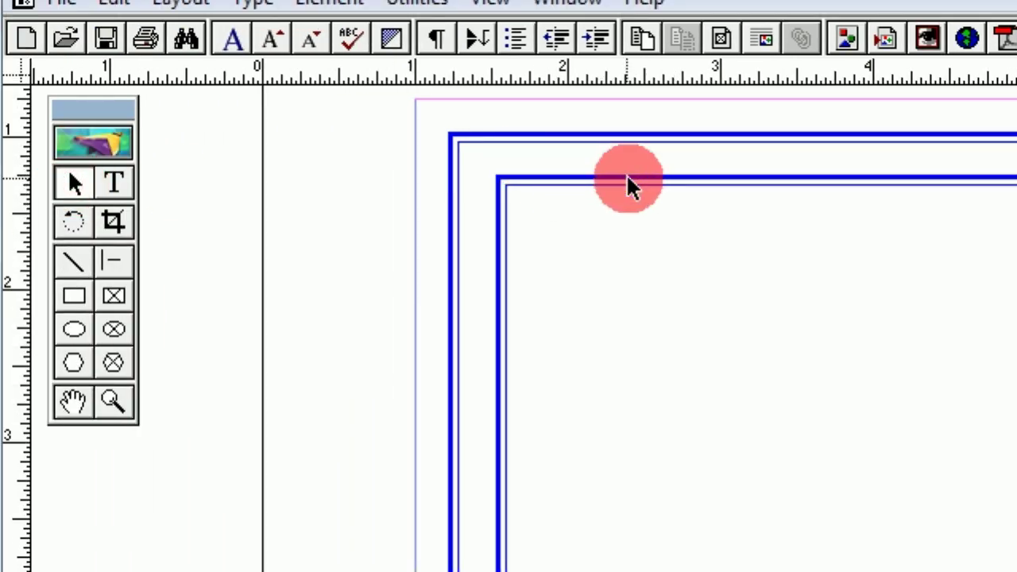
click(639, 178)
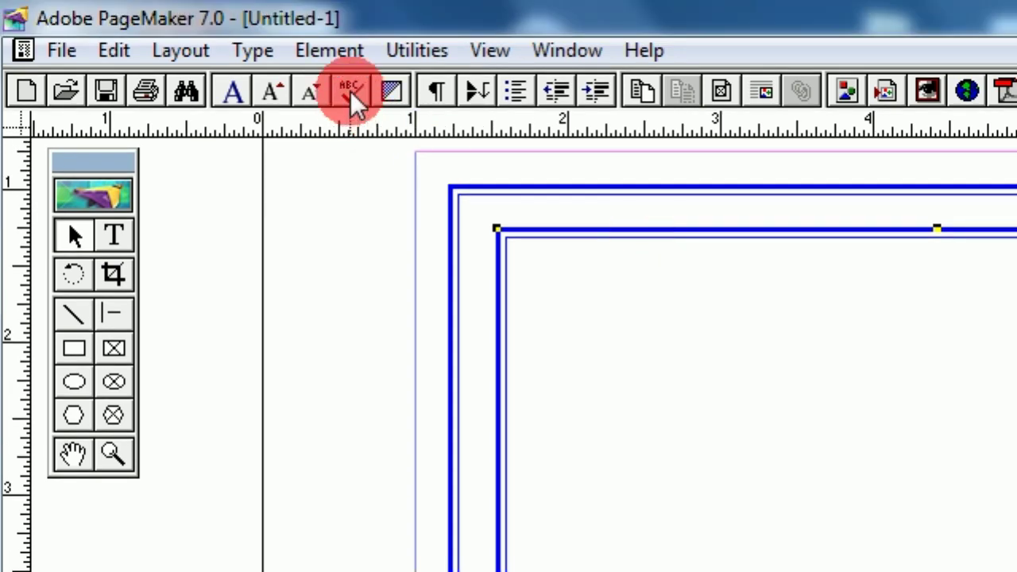
click(330, 52)
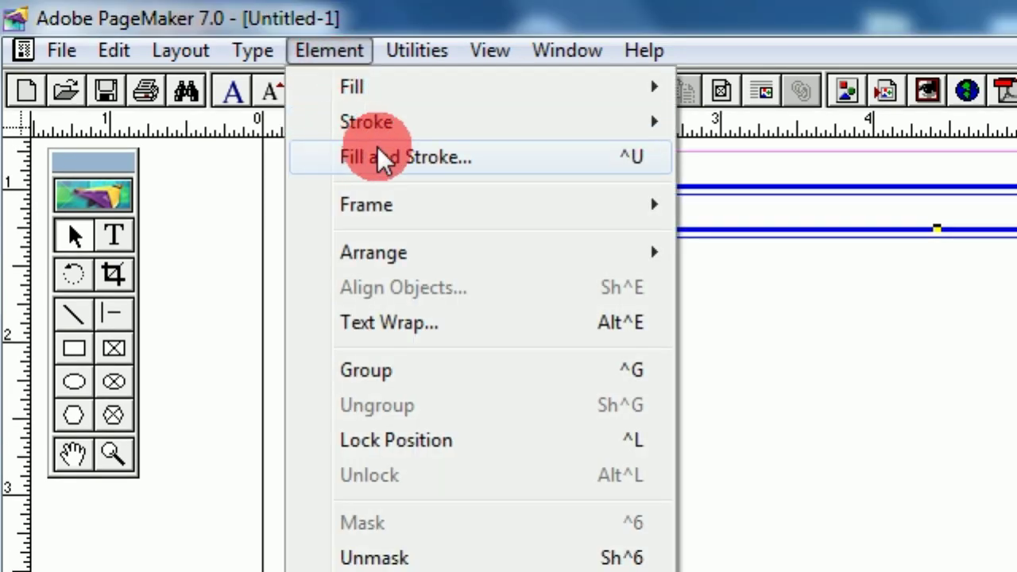
mouse_move(376, 129)
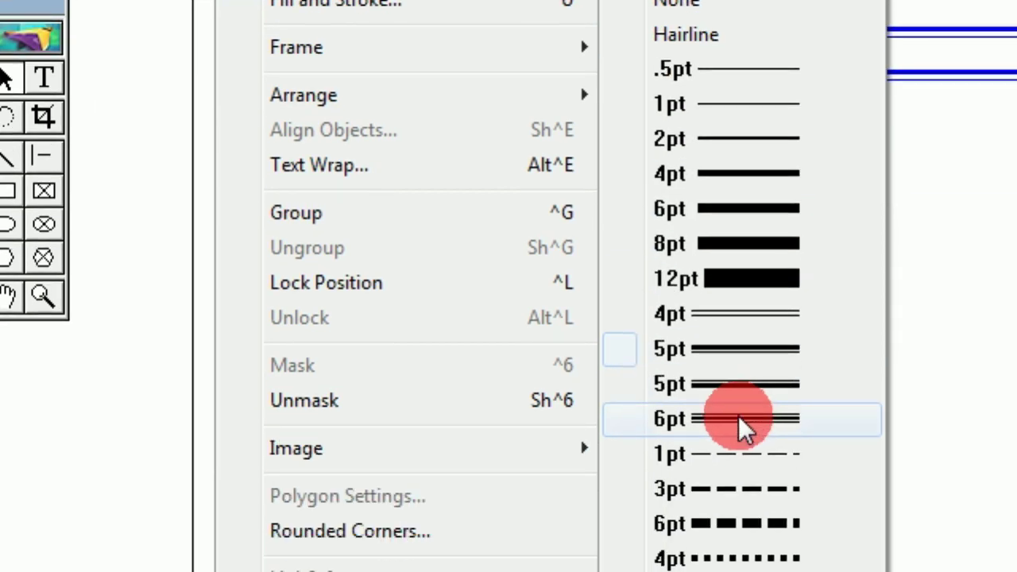
click(764, 508)
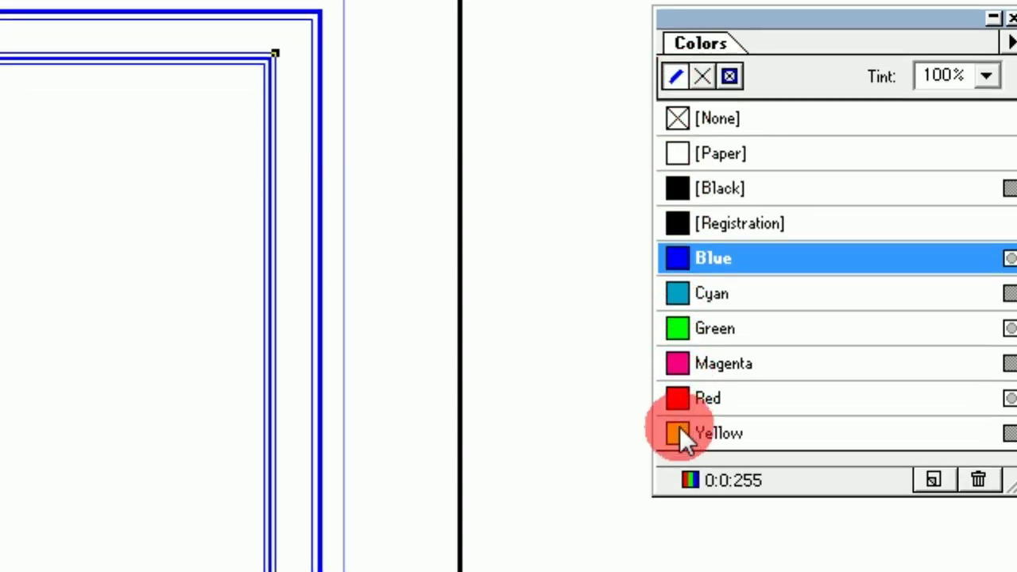
click(680, 433)
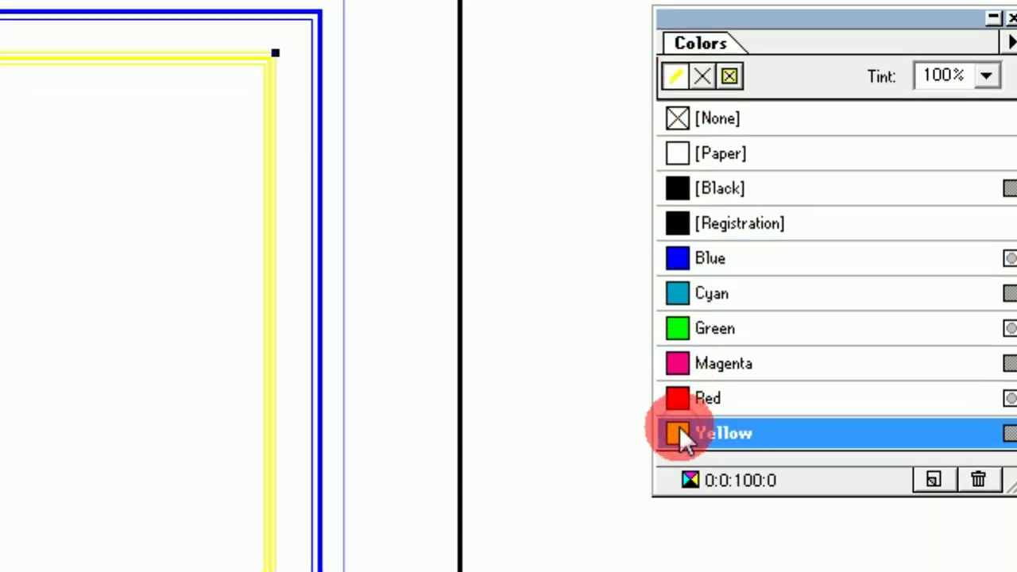
click(678, 364)
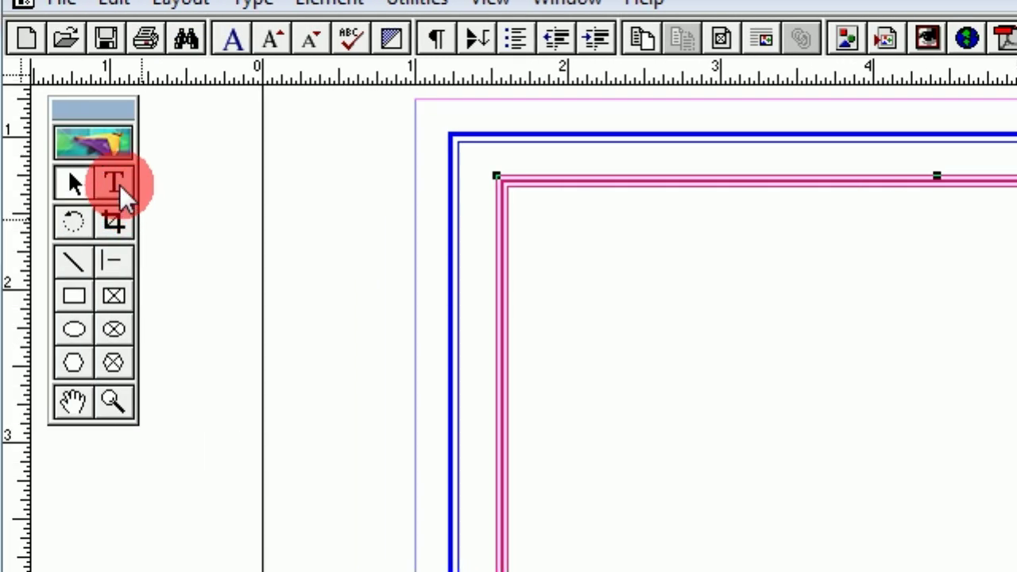
Step: Create a text block near the inner border's upper-left corner and enter the person's first name
click(114, 184)
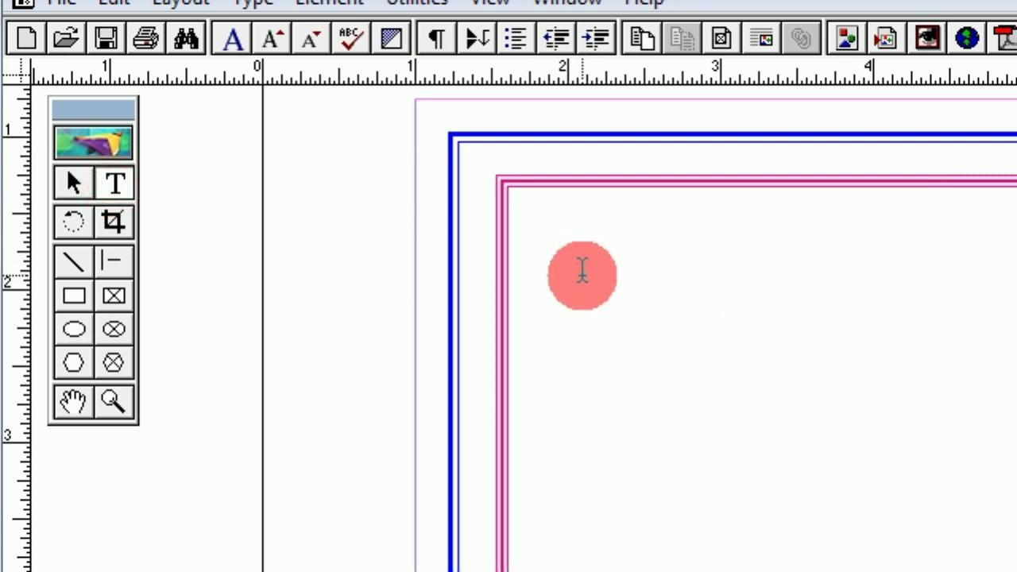
drag(591, 273, 881, 326)
drag(758, 326, 761, 331)
click(487, 349)
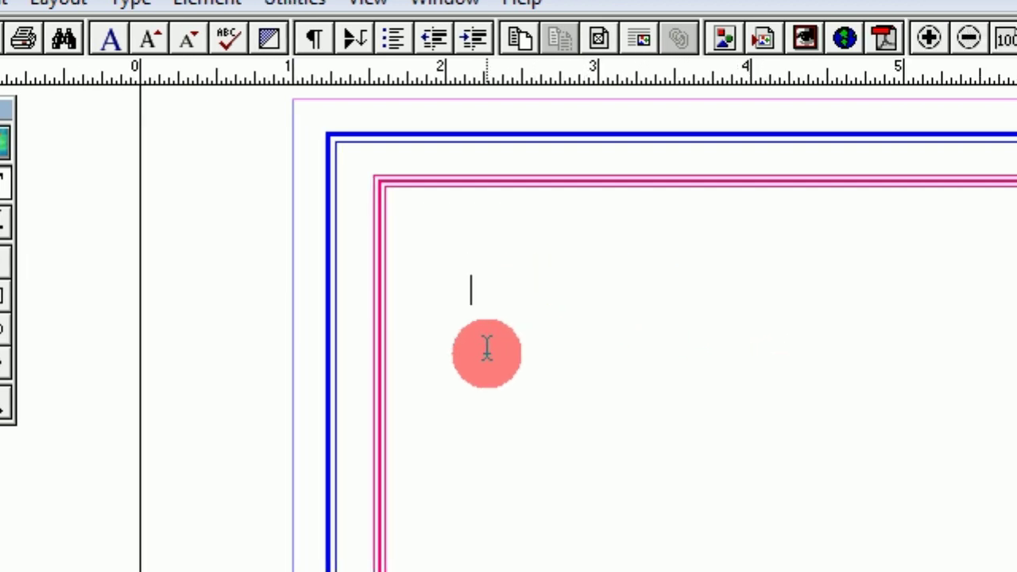
text(gautam)
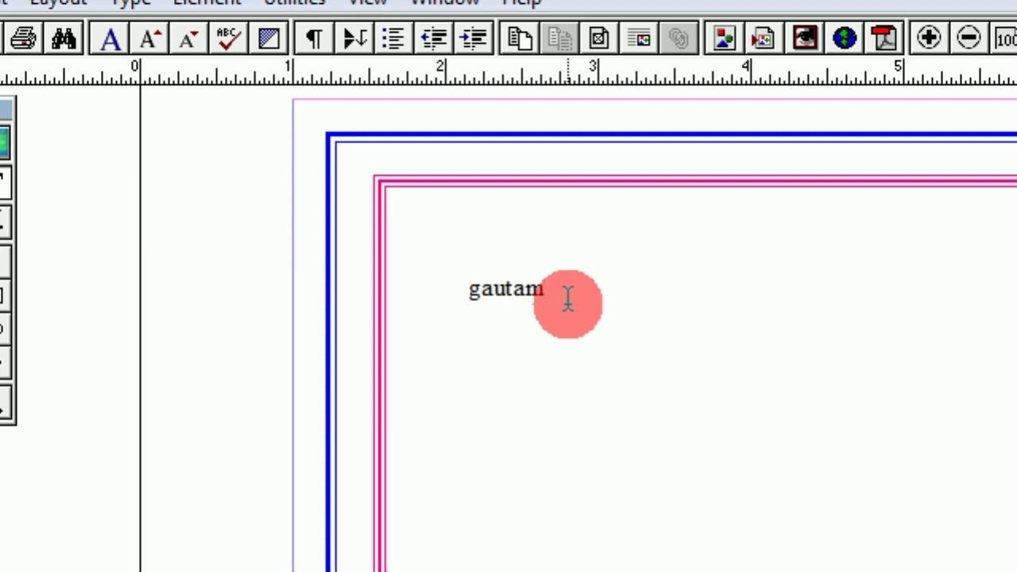
Step: Select the entered name and set its font size to 18
drag(568, 301, 461, 296)
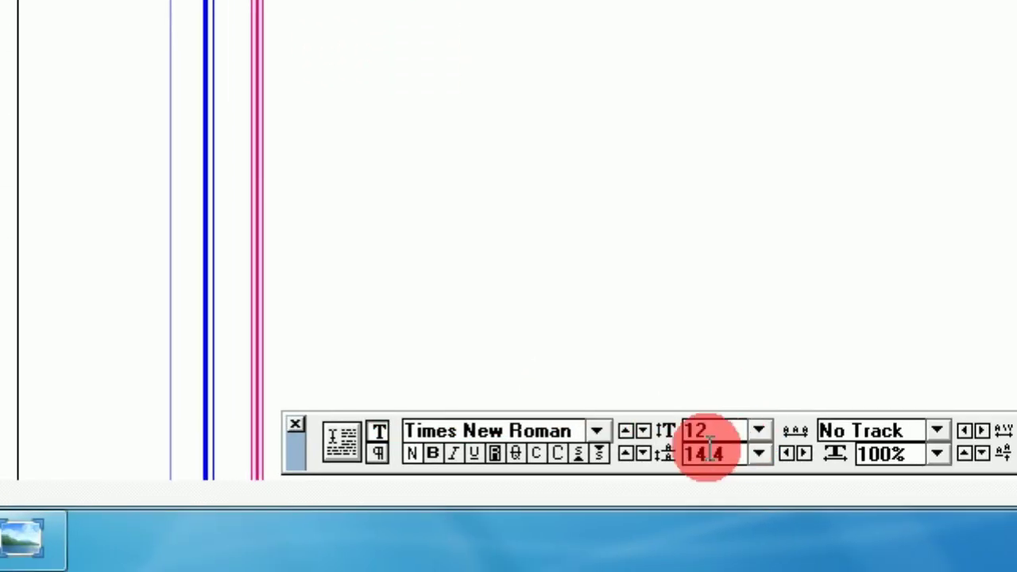
click(760, 423)
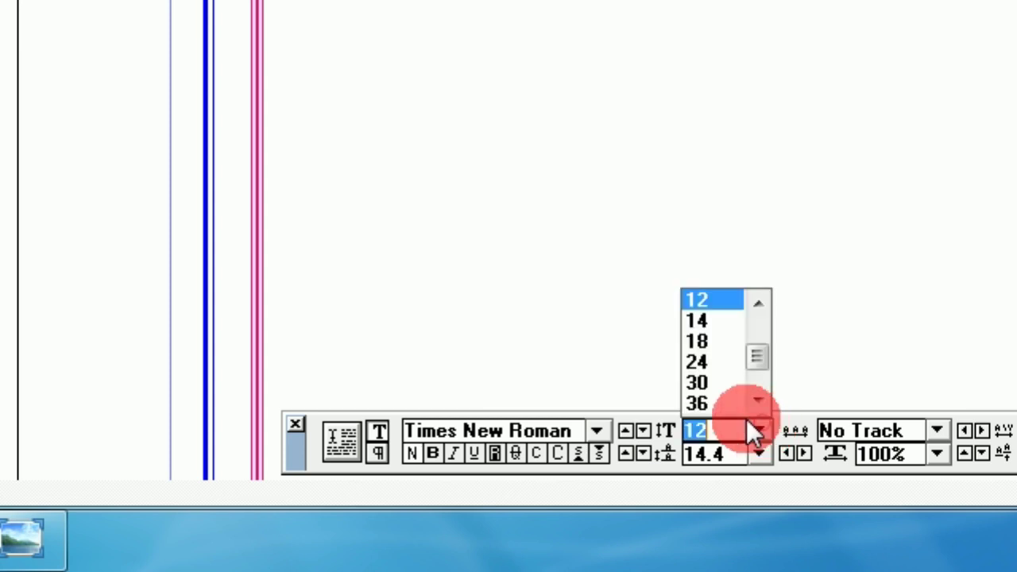
click(706, 342)
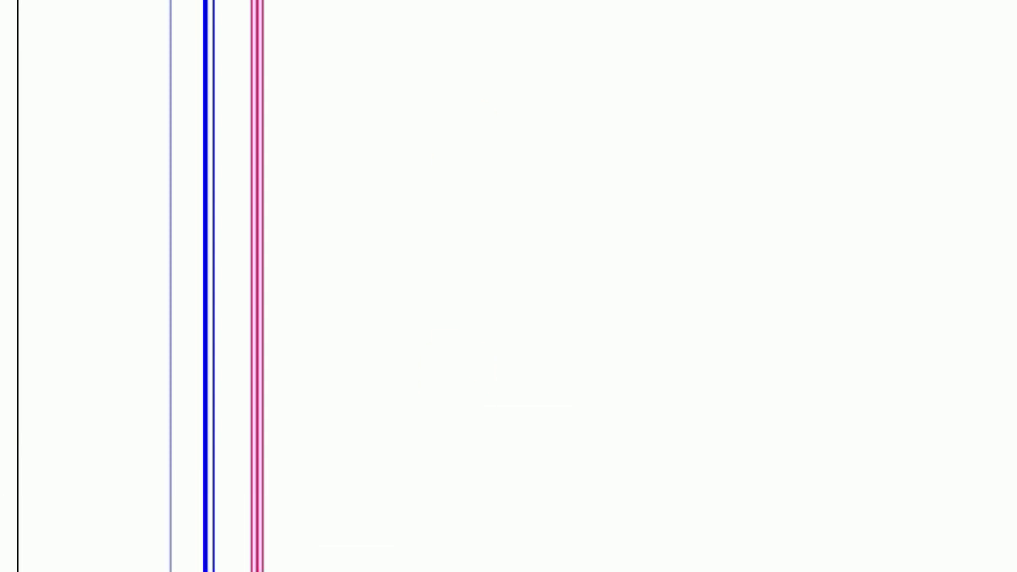
Step: Narrow the name's text block to about 0.9 inches wide and move it between the blue and magenta borders at their upper-left corner
click(20, 127)
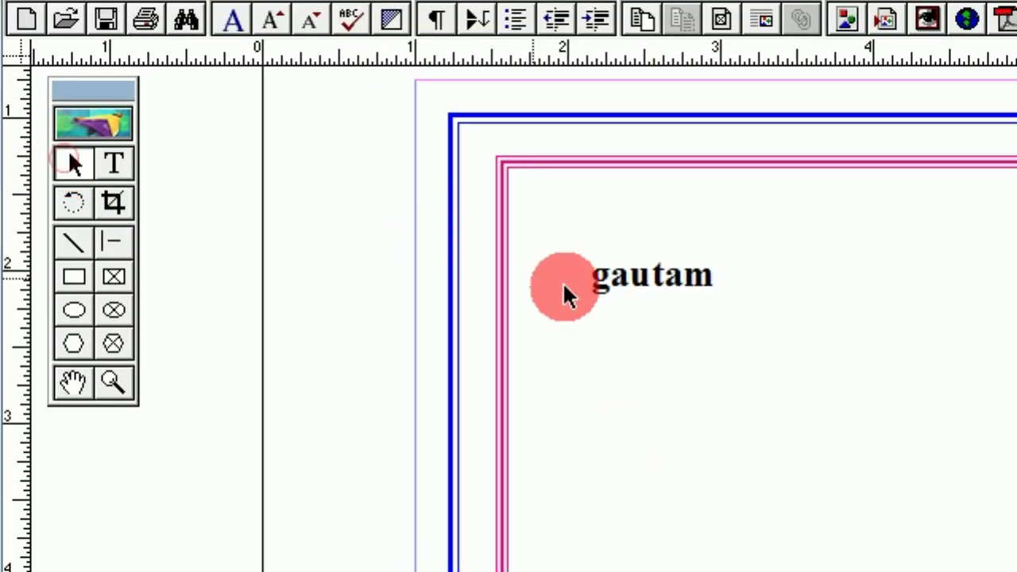
click(616, 280)
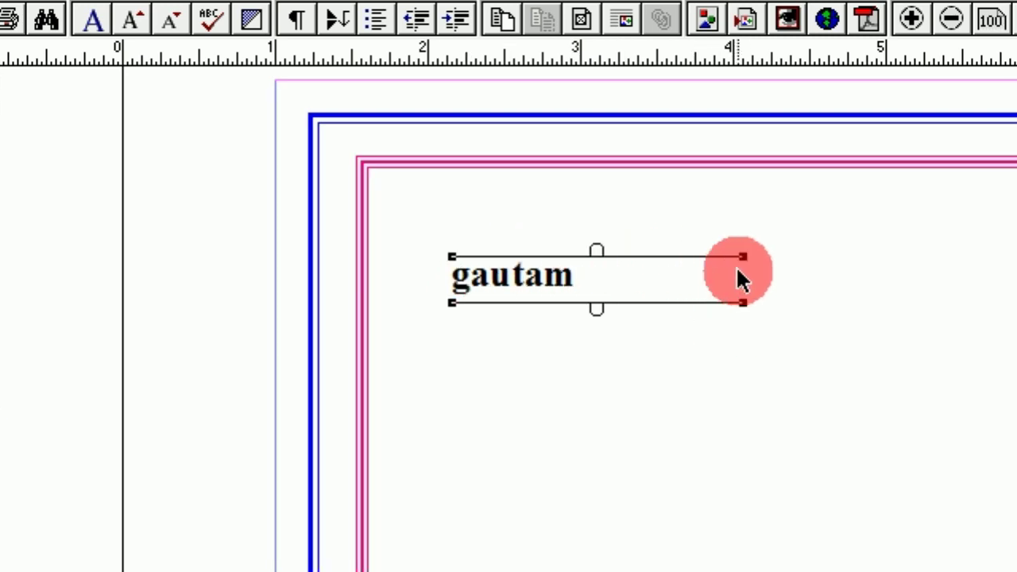
drag(743, 256, 590, 255)
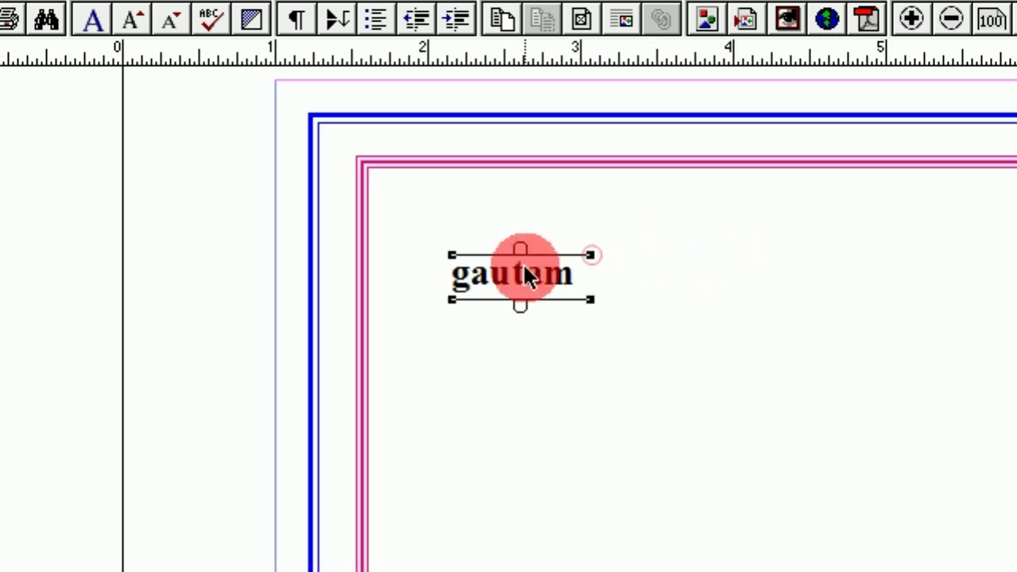
drag(520, 277, 418, 161)
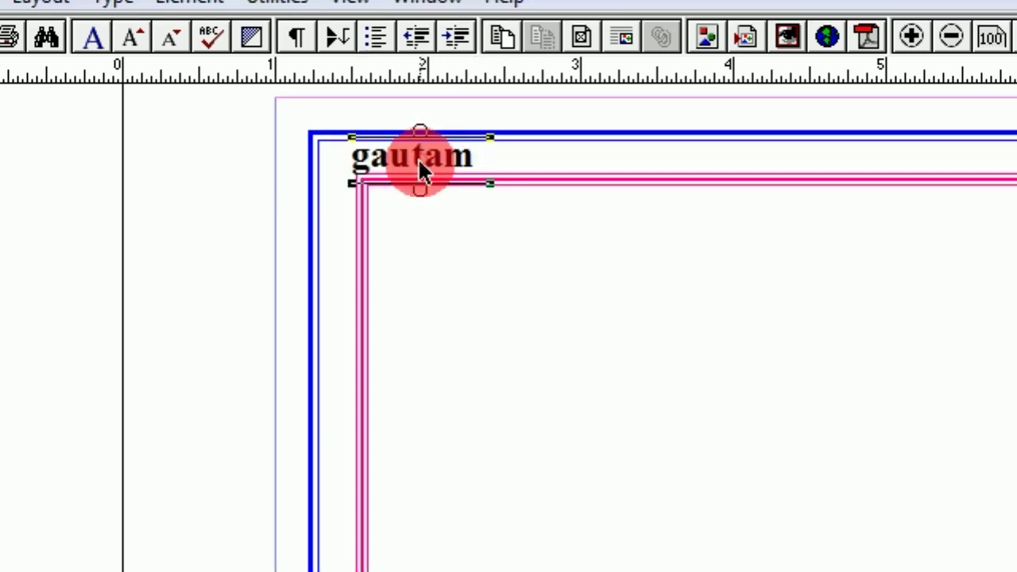
click(410, 252)
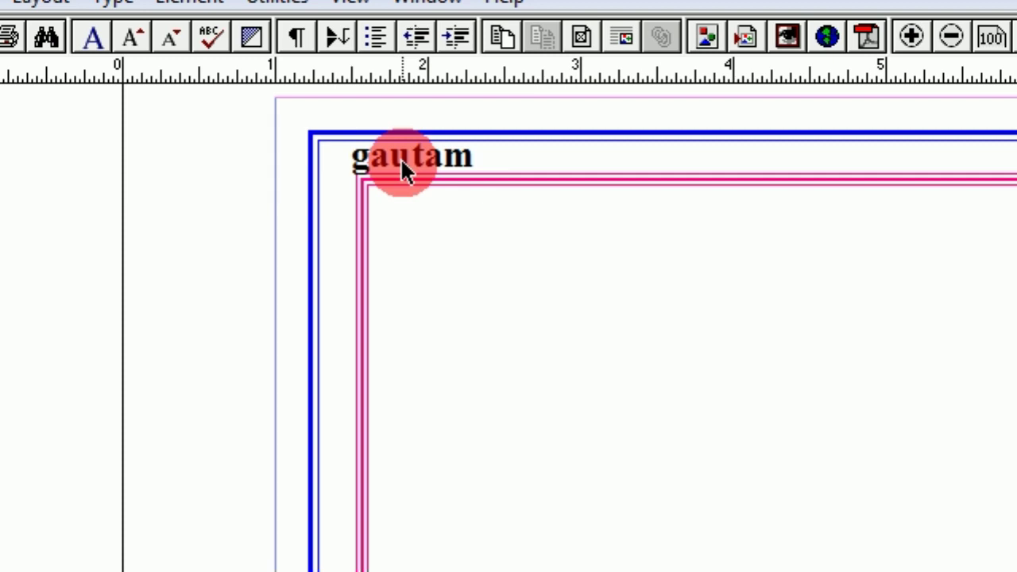
Step: Nudge the name's text block slightly upward so it sits clear of the magenta border's top line
click(116, 403)
click(469, 166)
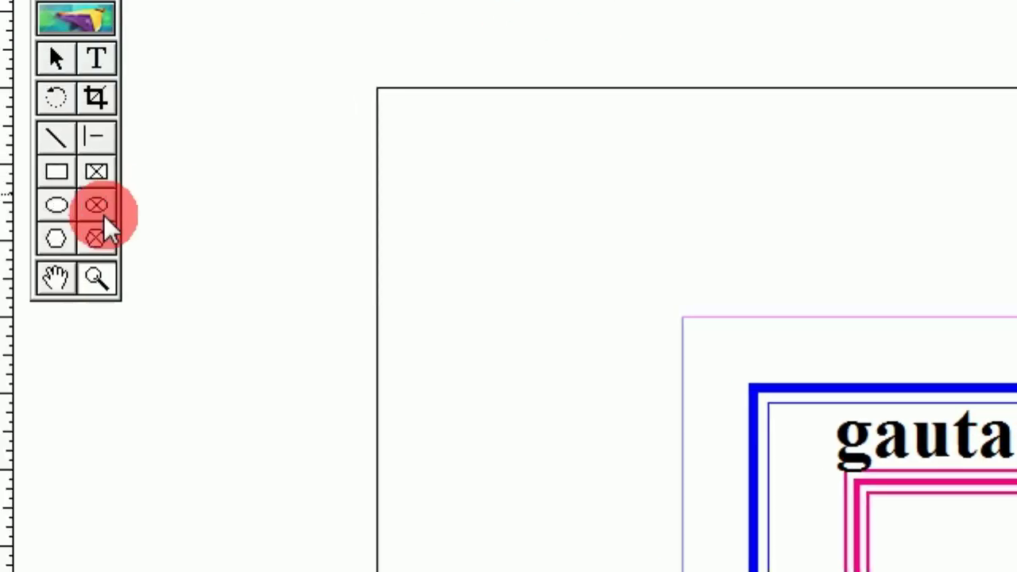
click(80, 272)
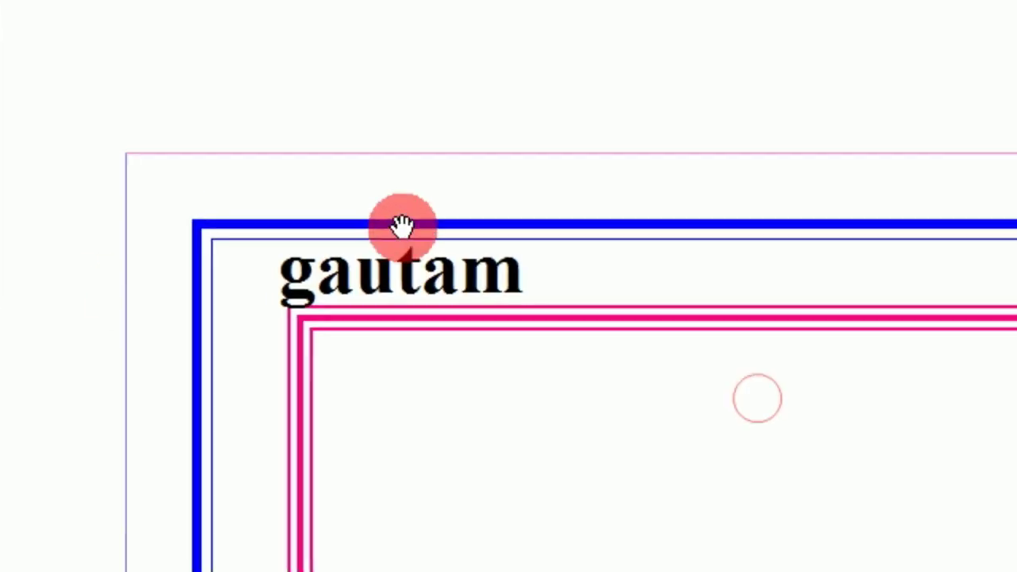
drag(402, 226, 350, 166)
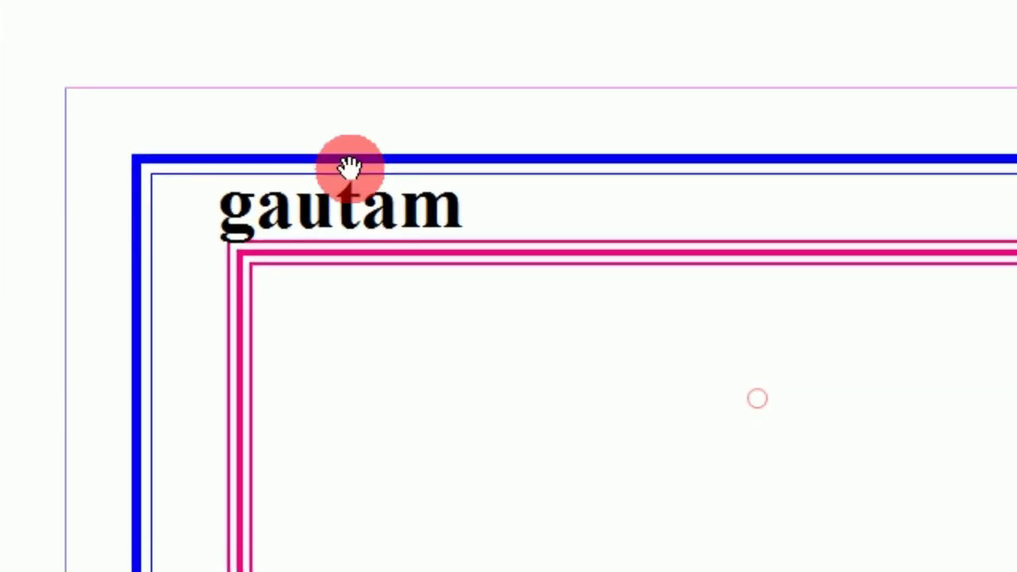
drag(397, 243, 384, 203)
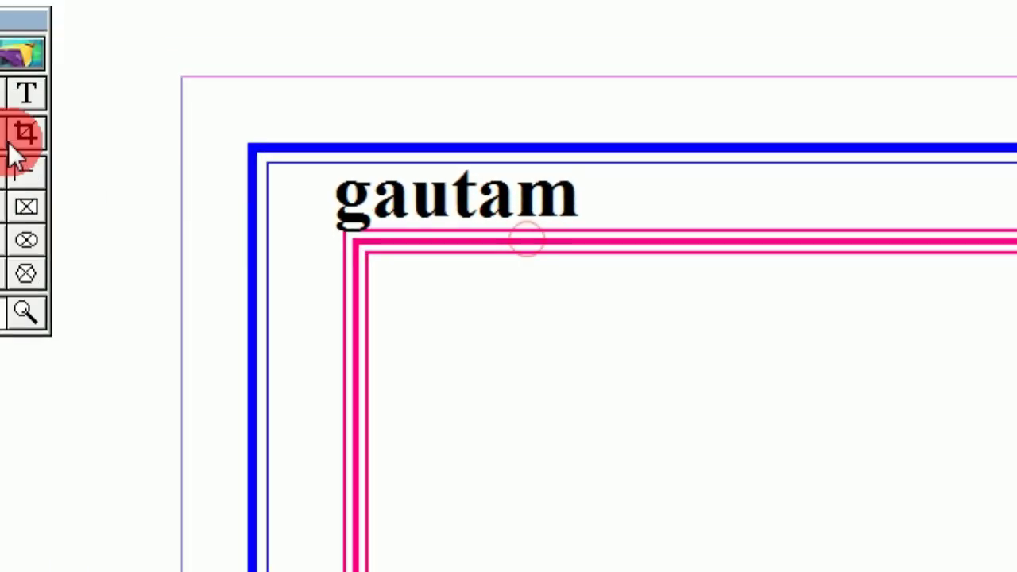
click(76, 164)
click(520, 274)
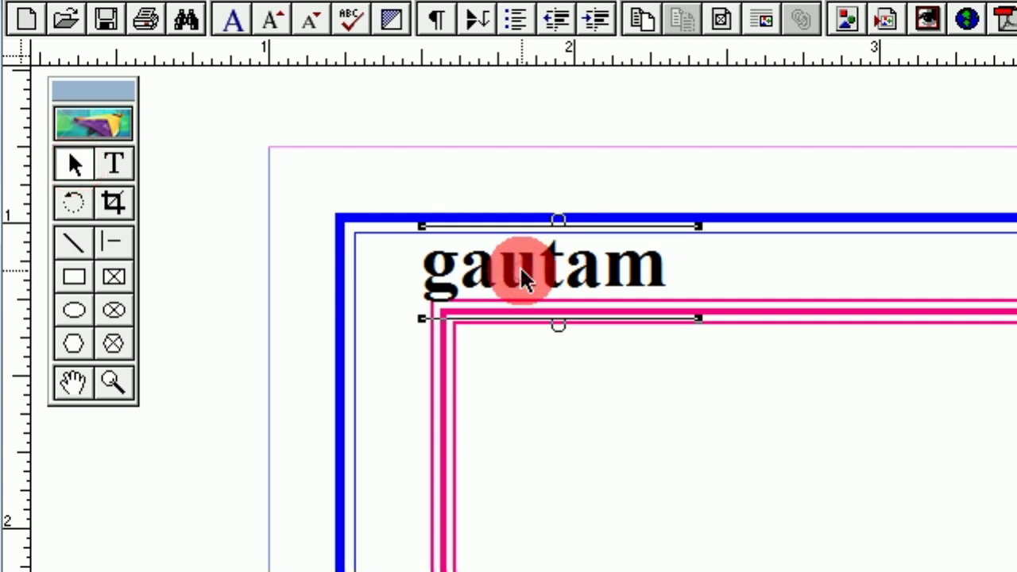
mouse_move(522, 271)
mouse_down()
mouse_move(504, 291)
mouse_move(516, 278)
mouse_up()
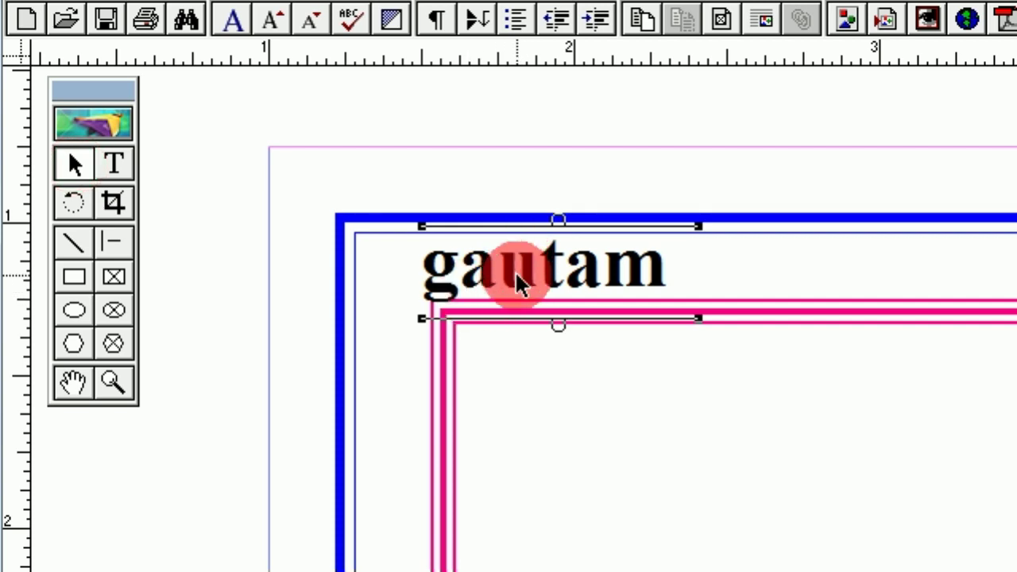
key(Up)
key(Up)
key(Up)
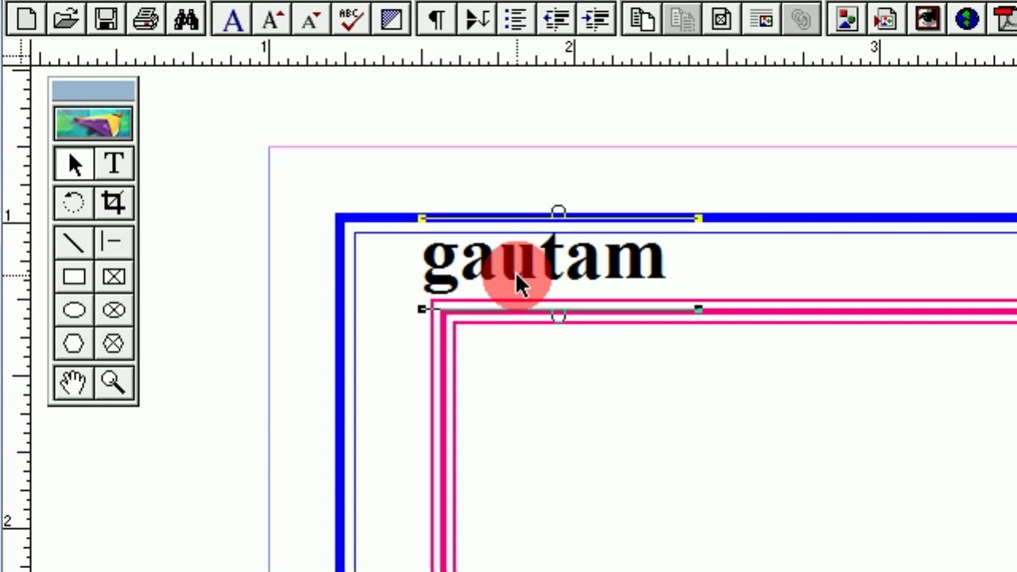
click(560, 357)
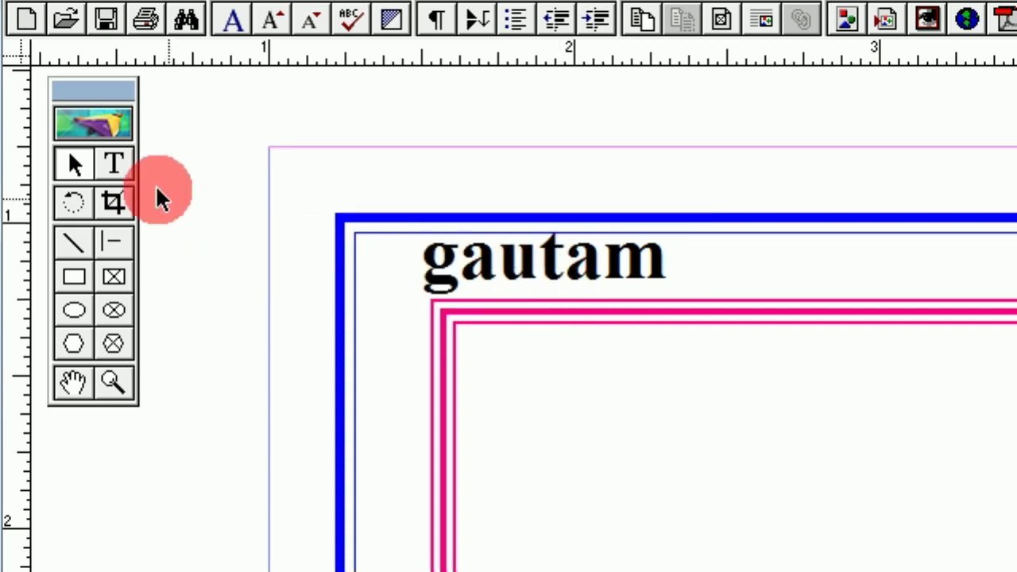
Step: Select the name between the borders and set its font size to 17
click(114, 163)
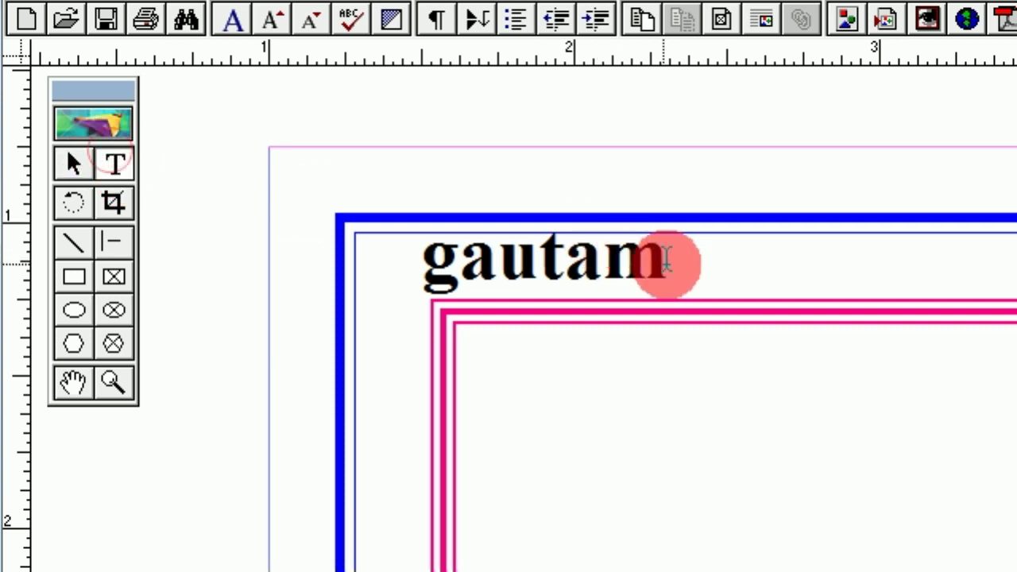
drag(666, 261, 425, 288)
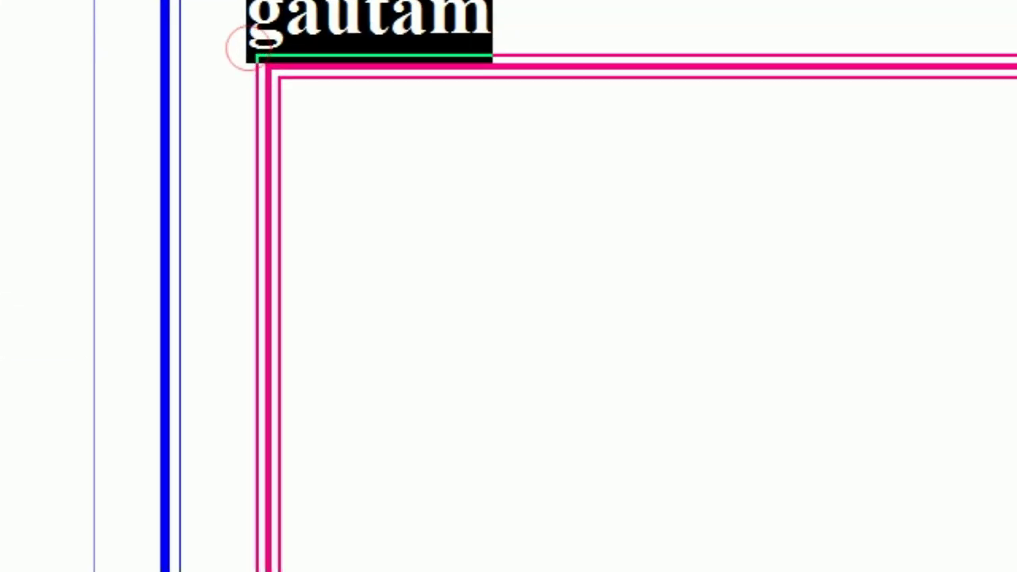
click(699, 430)
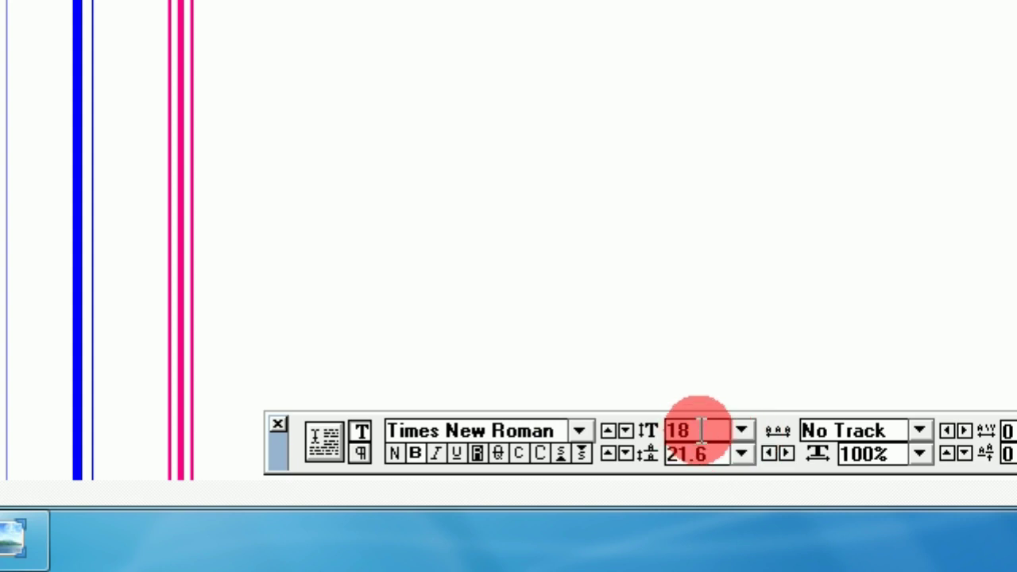
drag(702, 429, 640, 430)
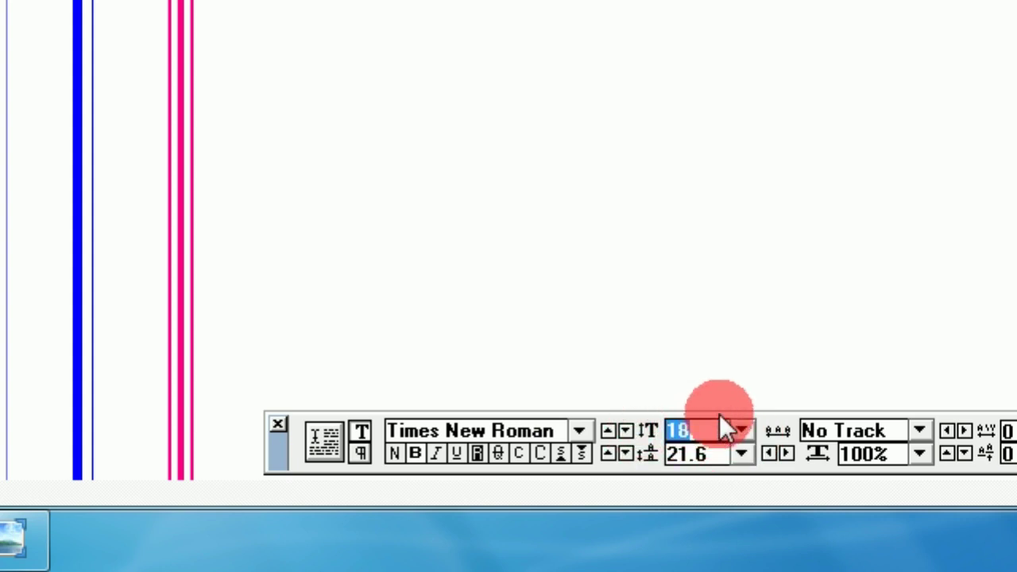
text(17)
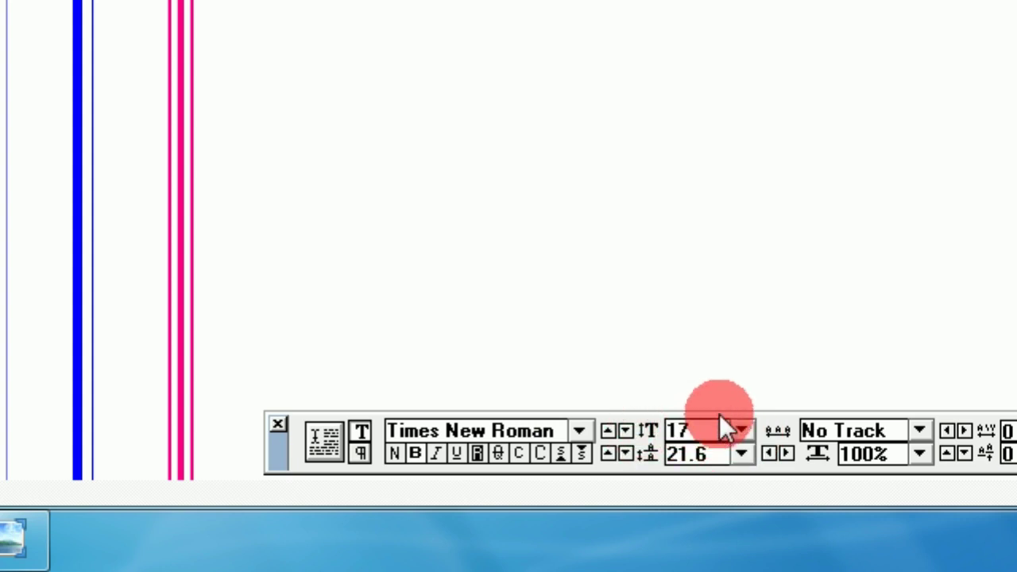
key(Return)
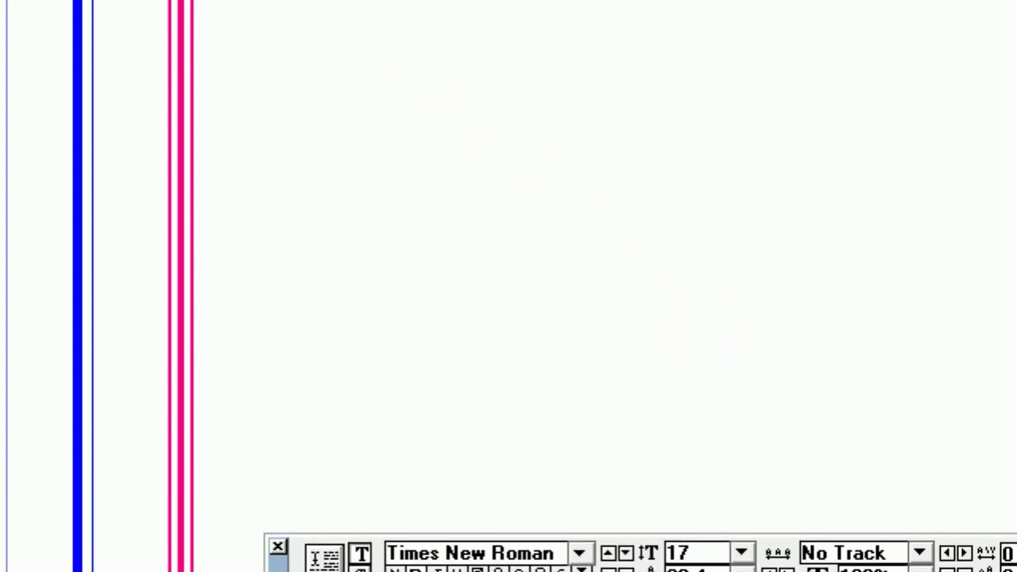
click(334, 173)
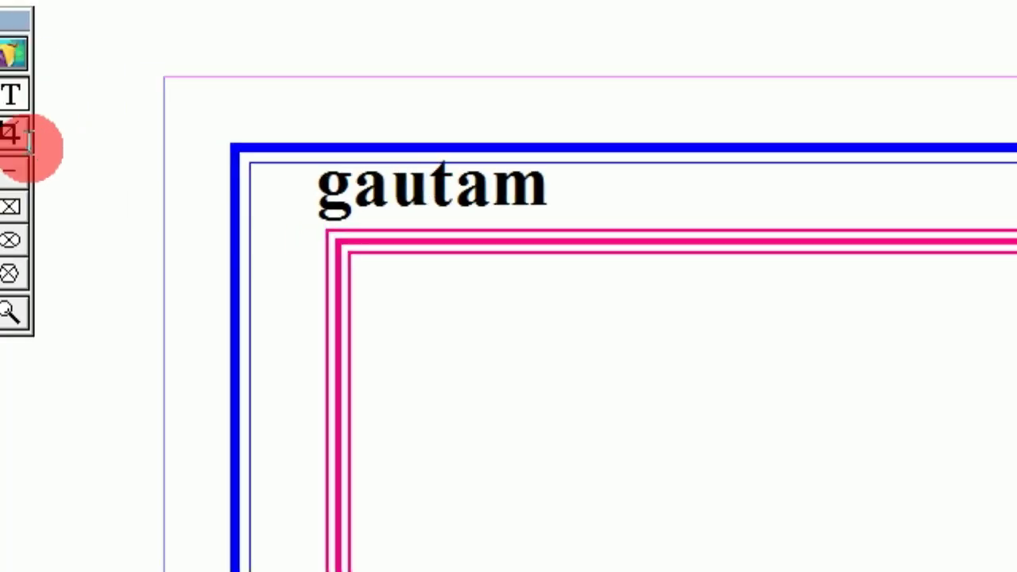
Step: Nudge the resized name's text block slightly downward to centre it between the blue and magenta borders
click(73, 144)
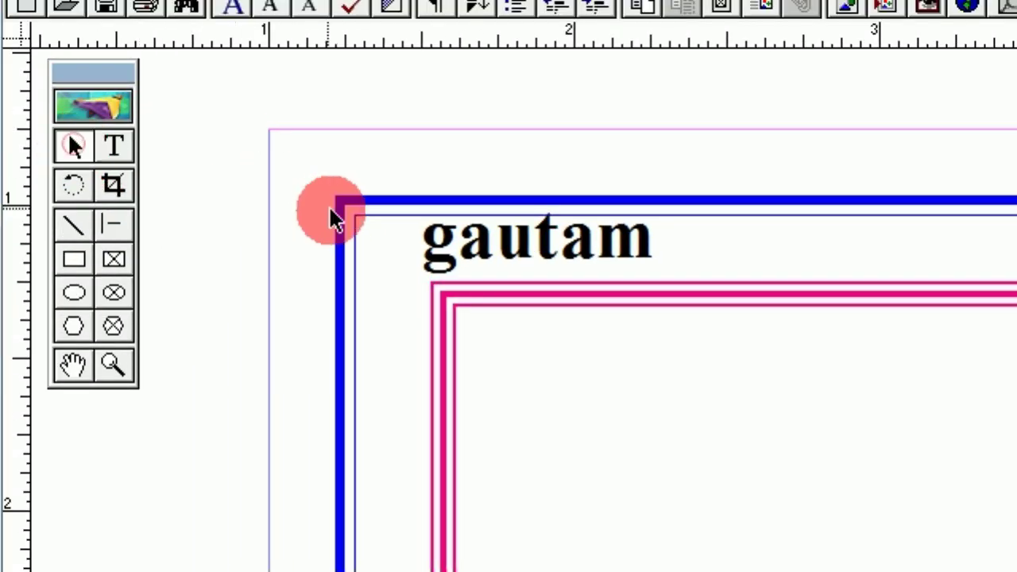
click(545, 245)
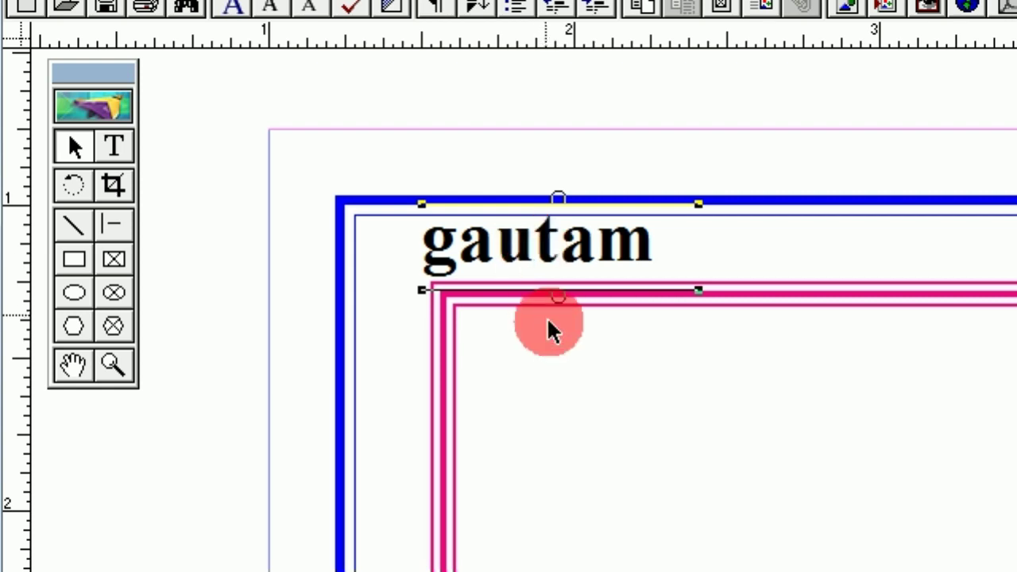
click(554, 338)
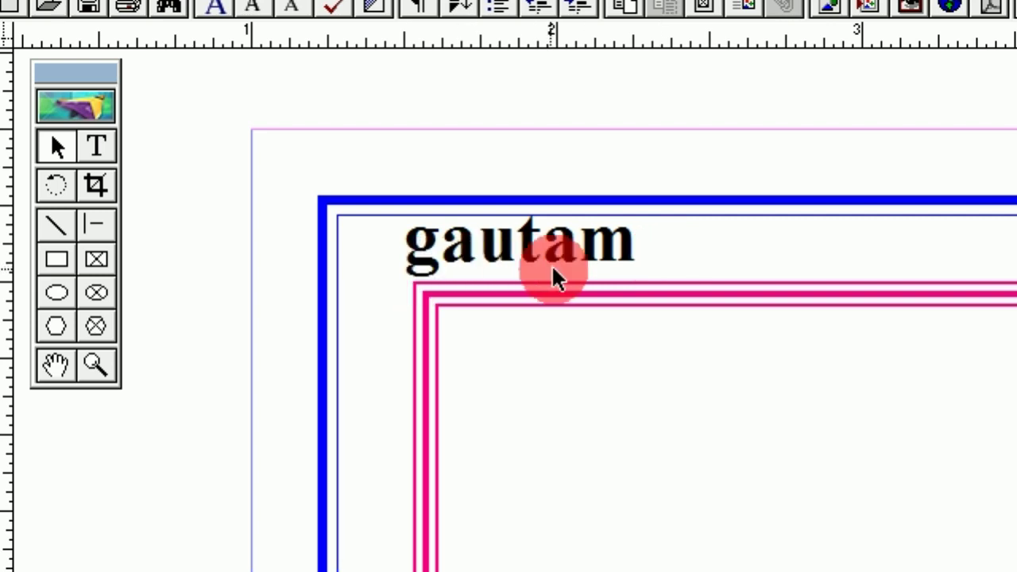
Step: Select the name between the borders and colour its text Red
click(96, 145)
drag(665, 250, 418, 263)
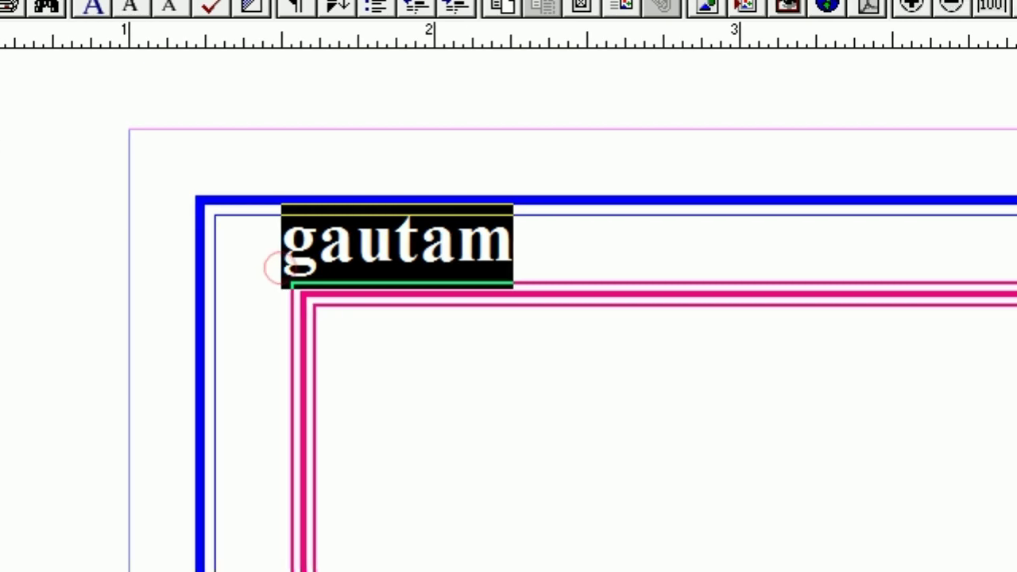
click(815, 414)
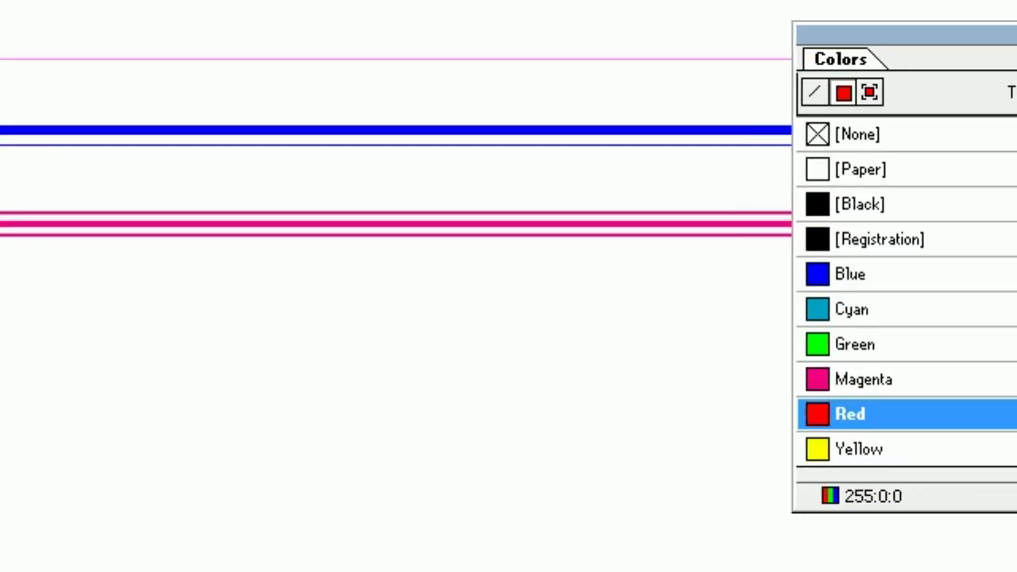
click(9, 200)
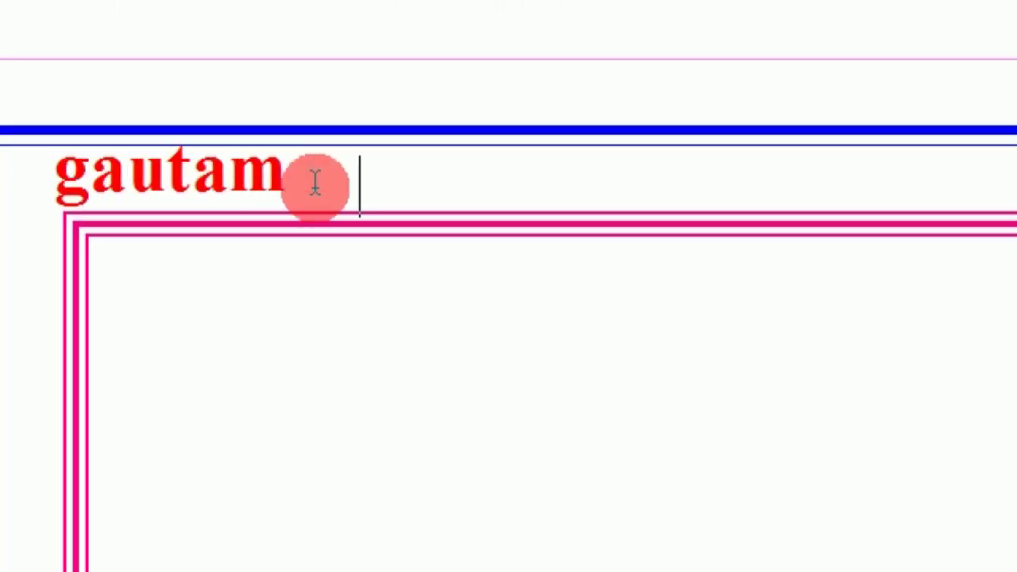
Step: Select the red name's text block as an object and copy it to the clipboard
click(75, 146)
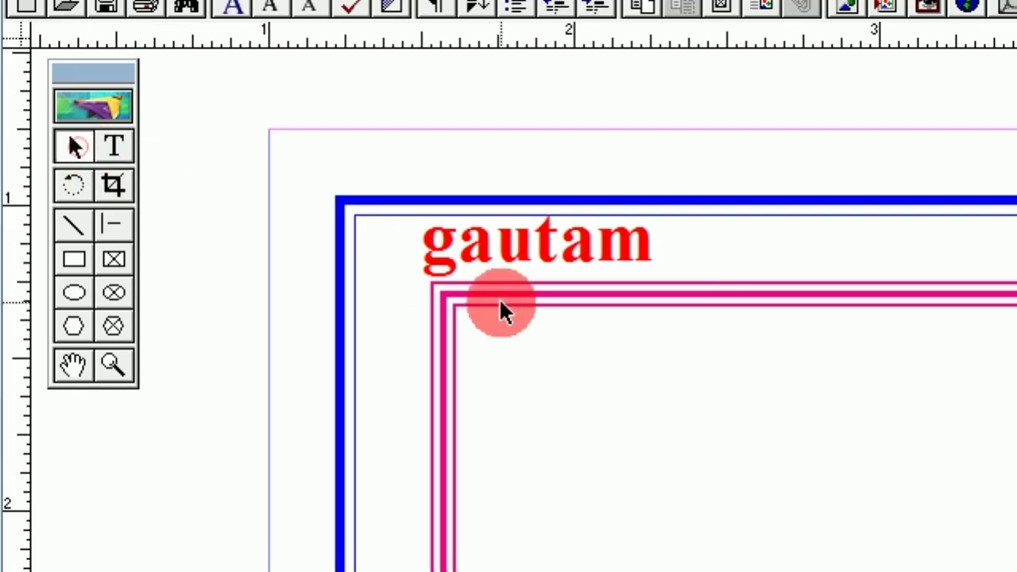
click(527, 268)
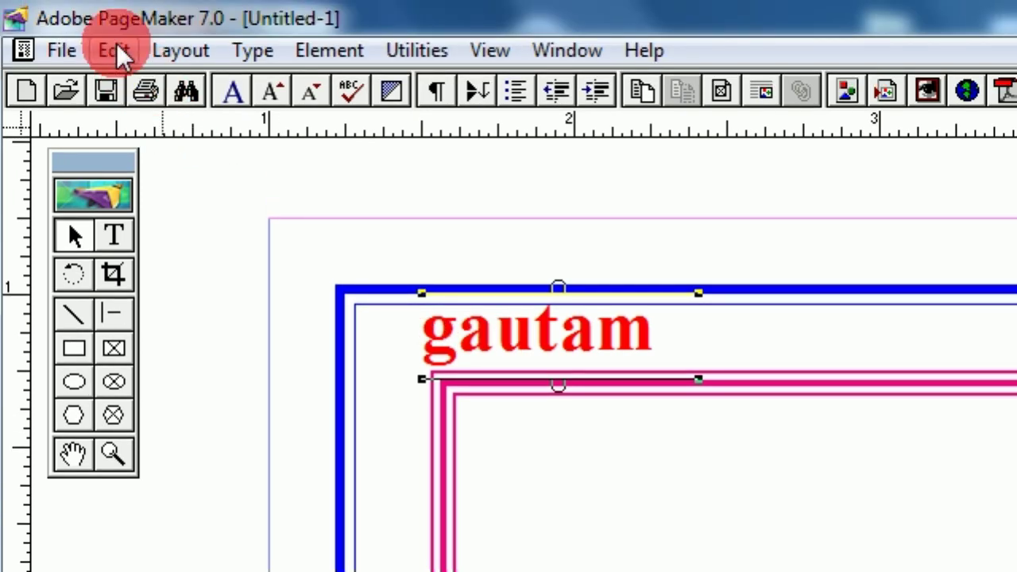
click(116, 52)
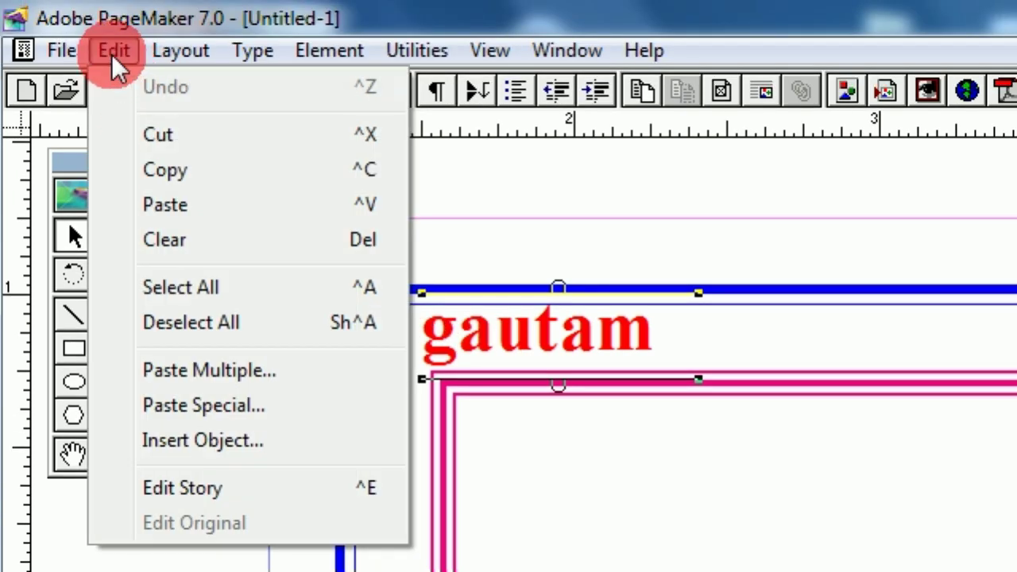
click(143, 170)
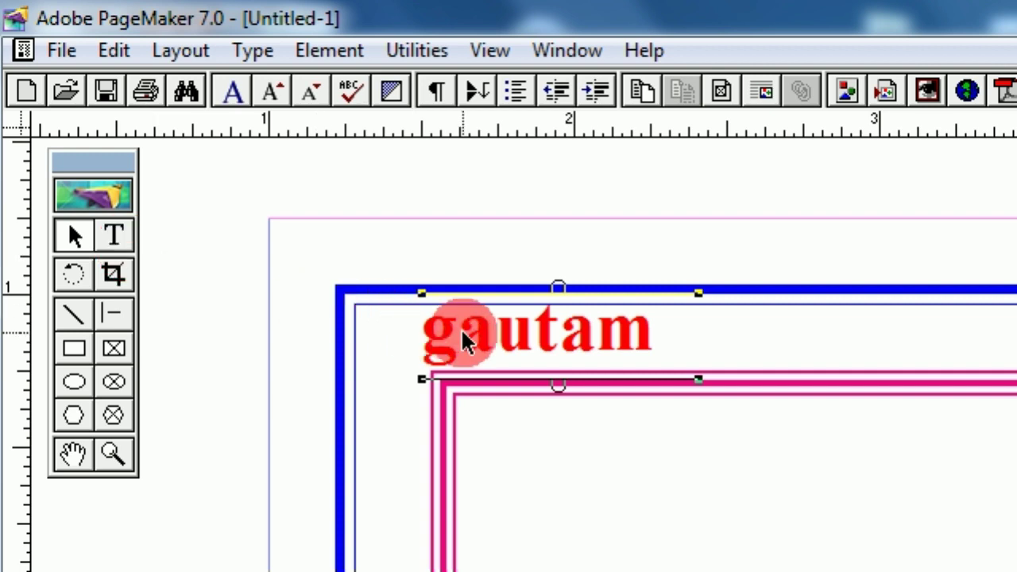
click(132, 239)
click(486, 339)
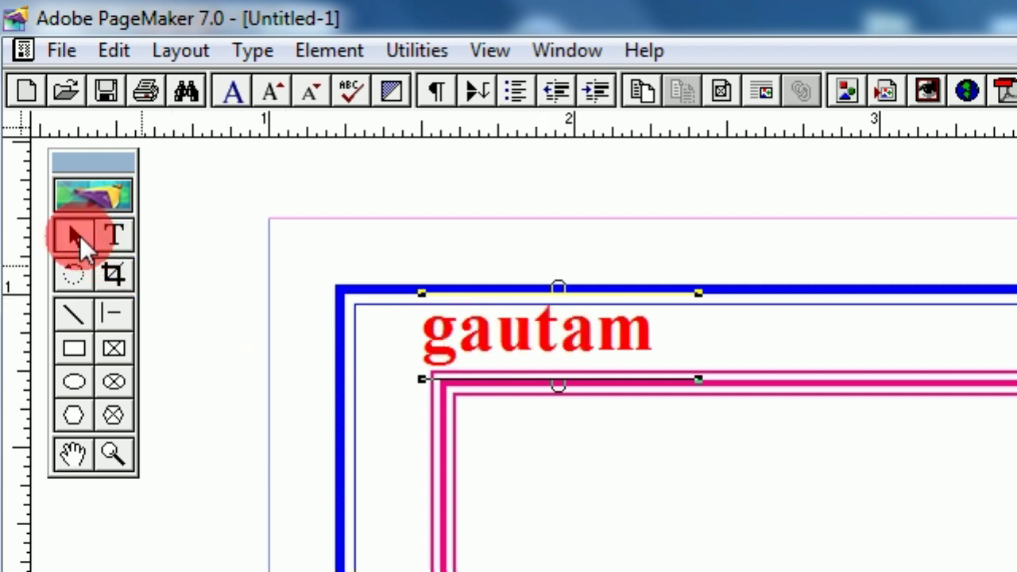
click(77, 236)
click(500, 344)
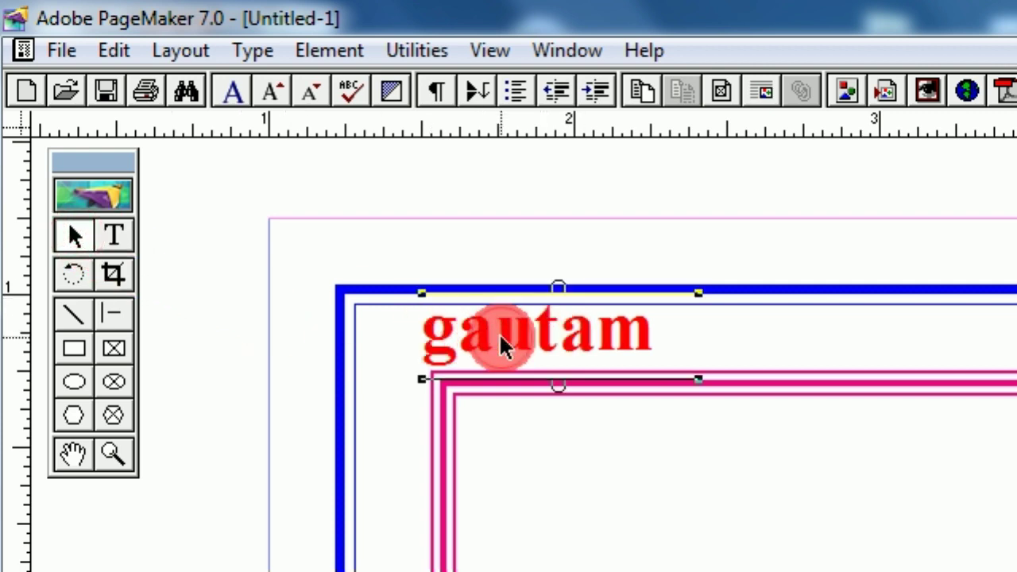
click(117, 52)
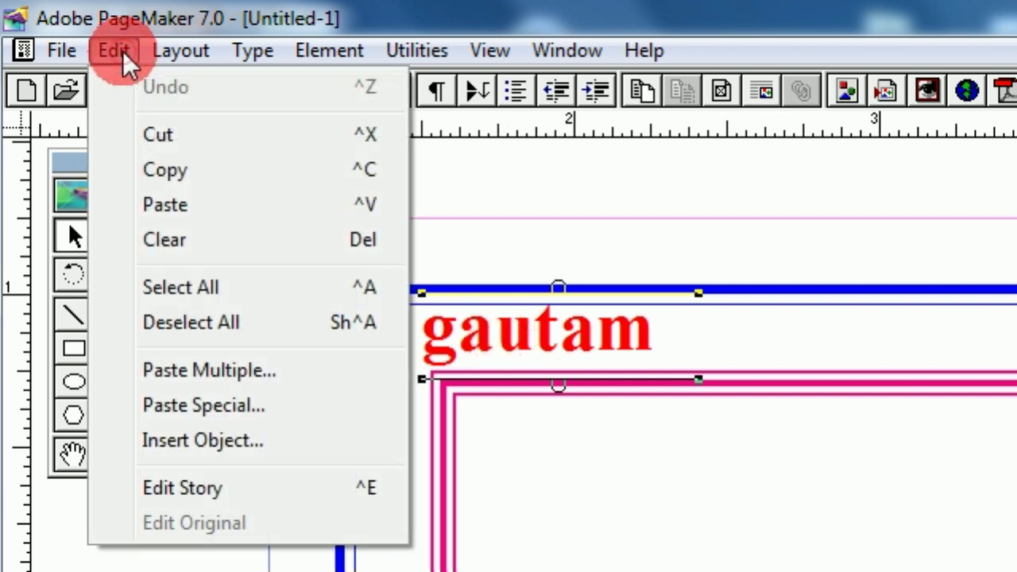
click(165, 170)
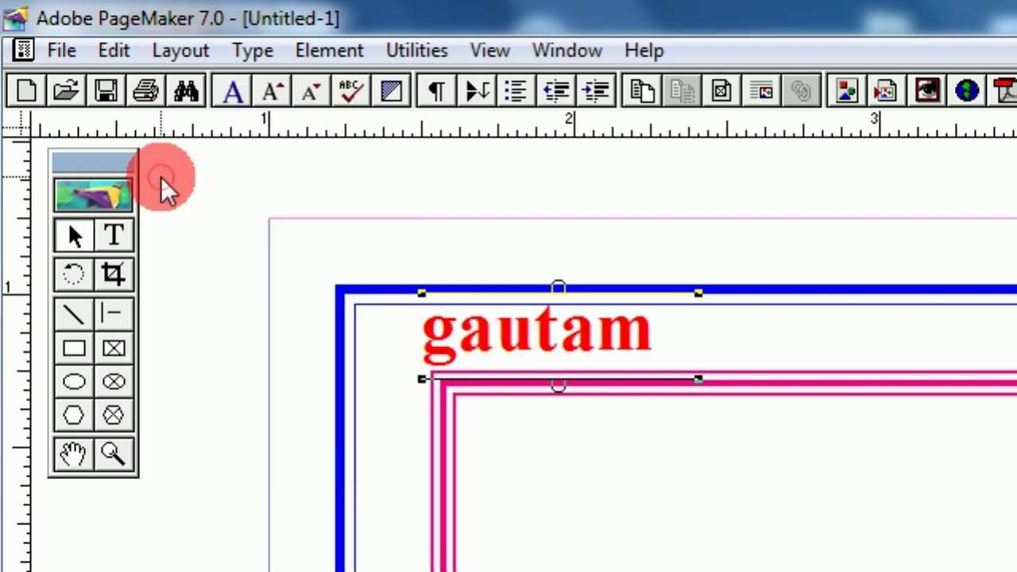
Step: Paste multiple copies of the red name: 5 copies with a 0.8-inch horizontal offset and the vertical offset left blank
click(119, 53)
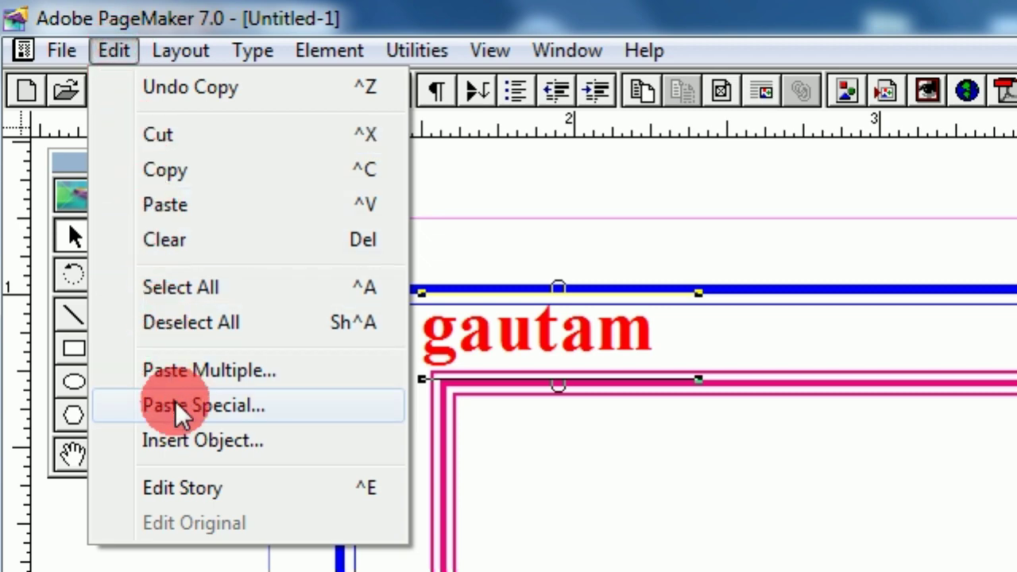
click(227, 371)
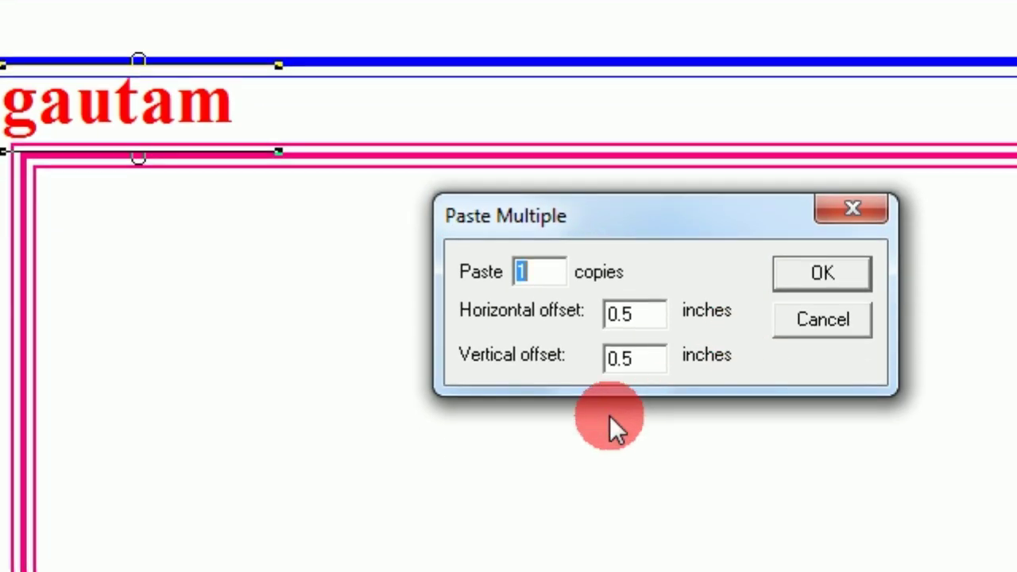
drag(591, 209, 348, 222)
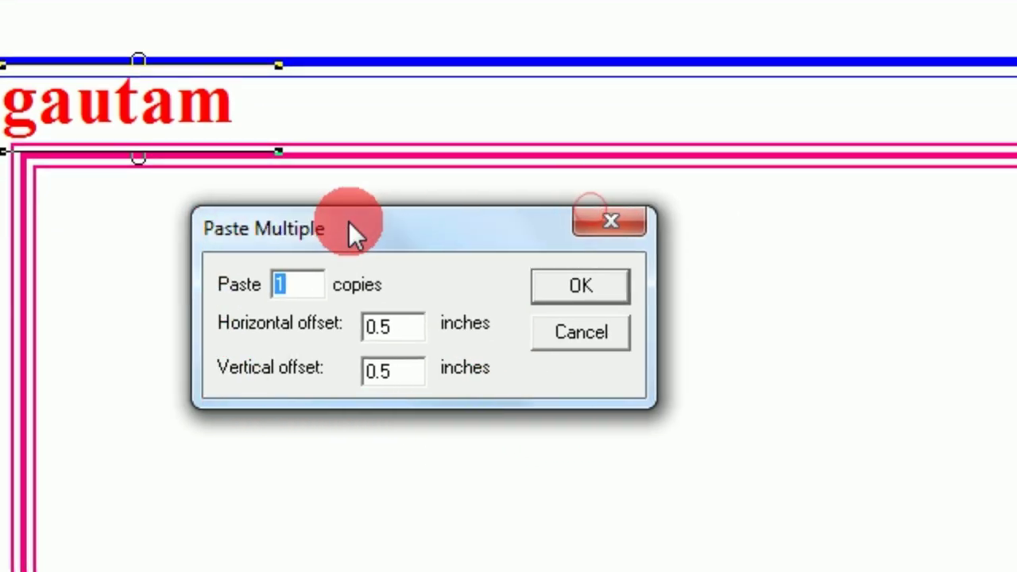
click(288, 287)
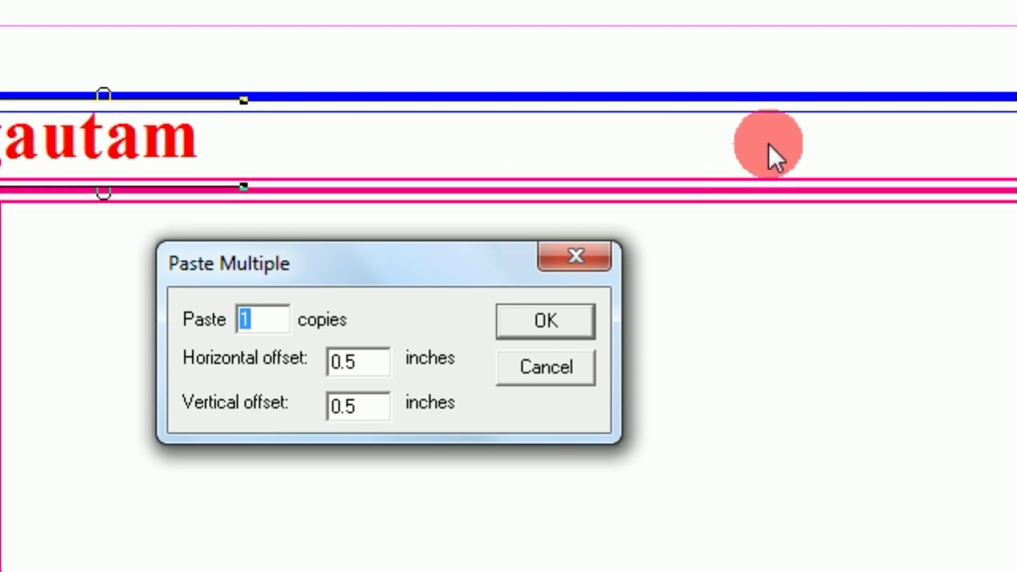
click(273, 319)
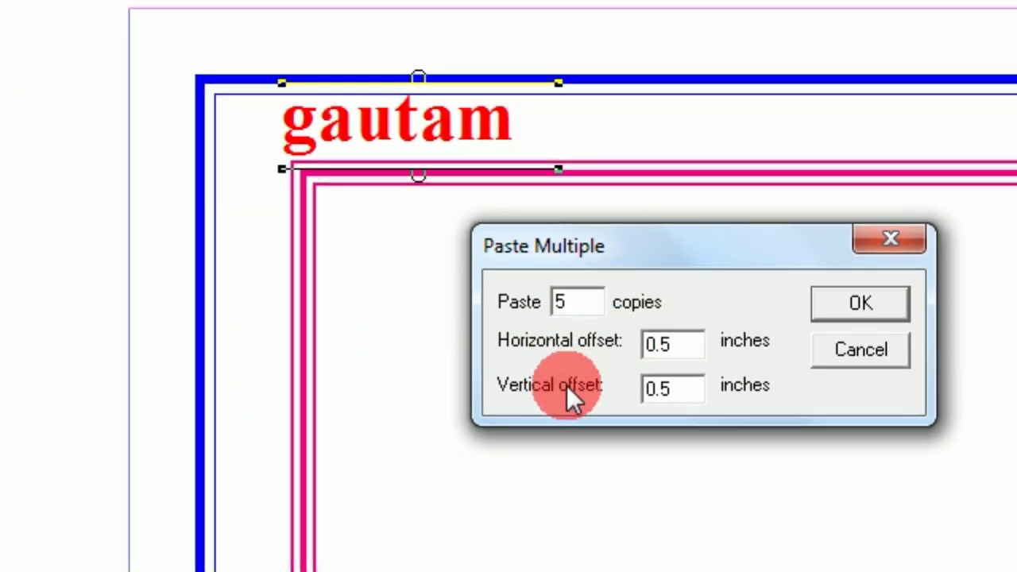
drag(669, 392, 647, 383)
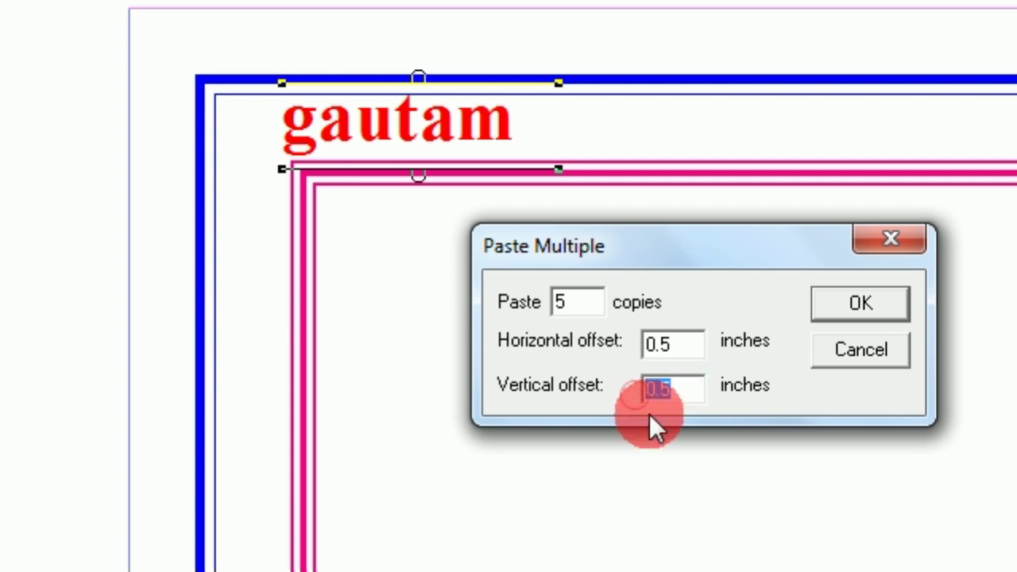
key(BackSpace)
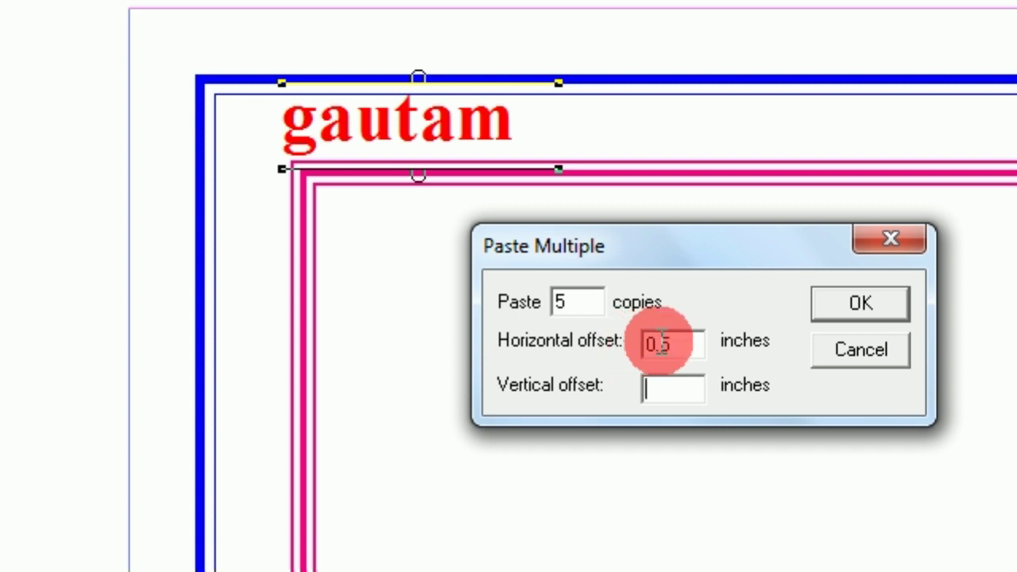
drag(674, 343, 661, 343)
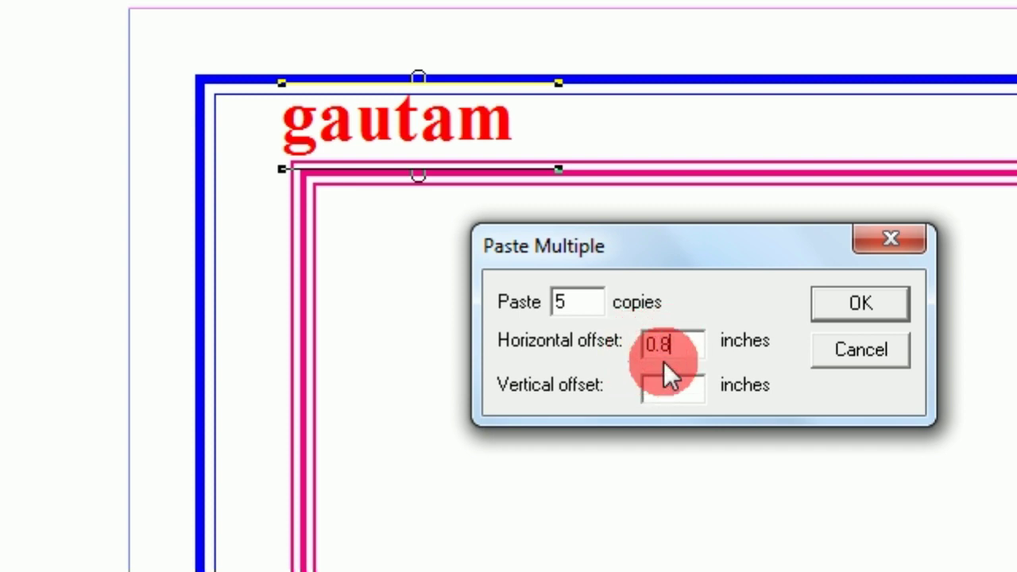
text(8)
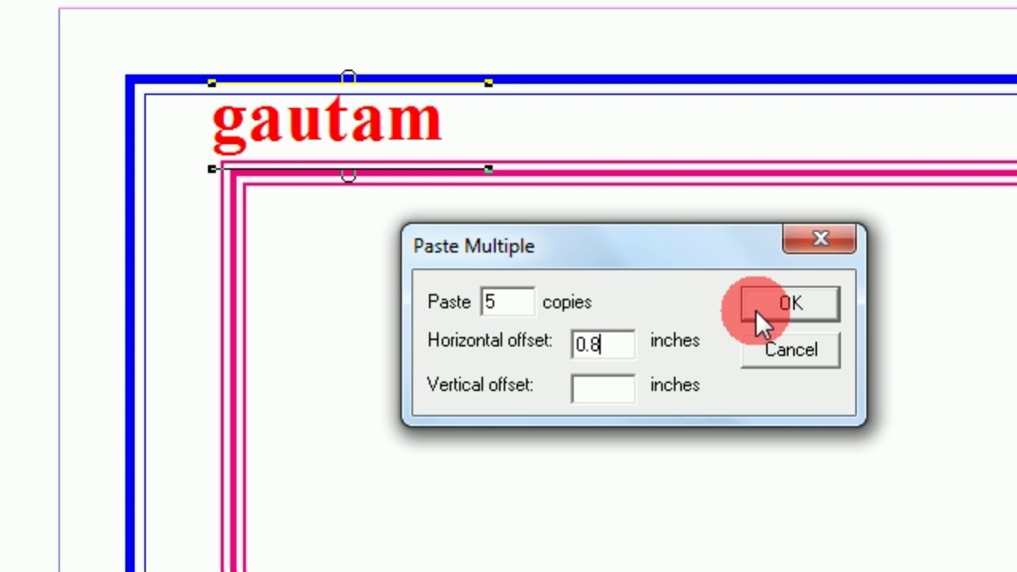
click(768, 310)
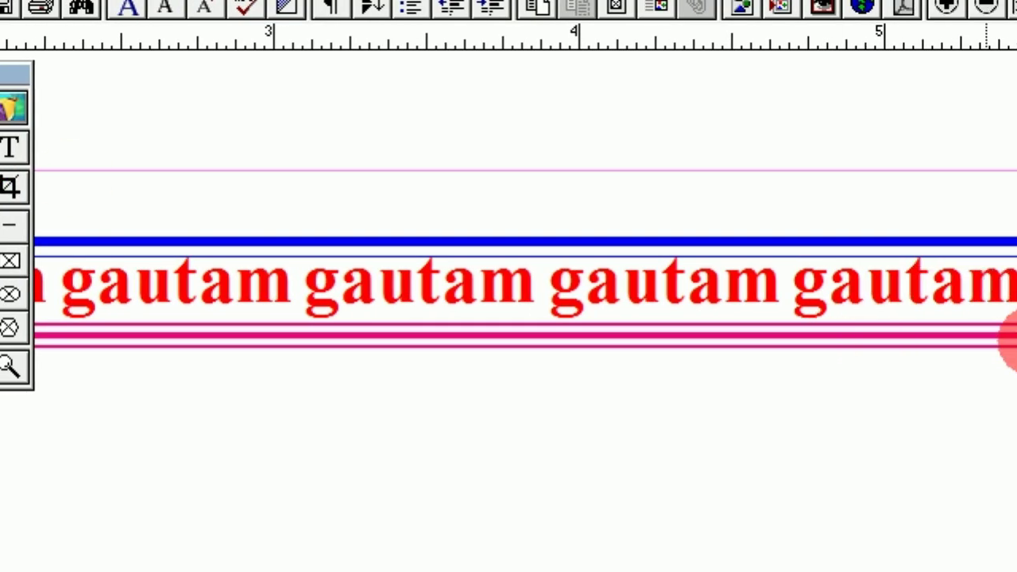
Step: Select the last pasted red name's text block in the row between the borders and copy it
click(597, 299)
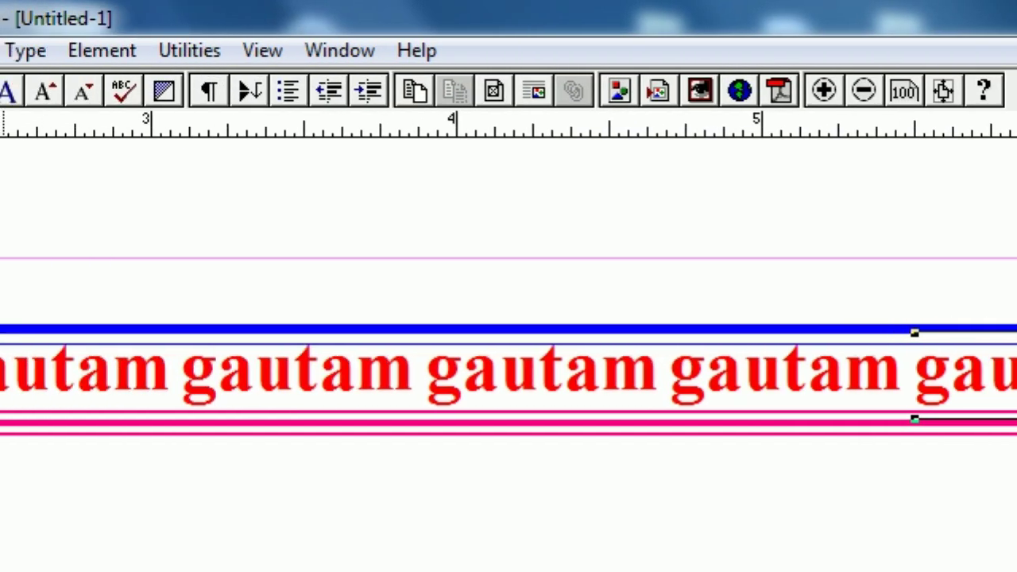
click(79, 50)
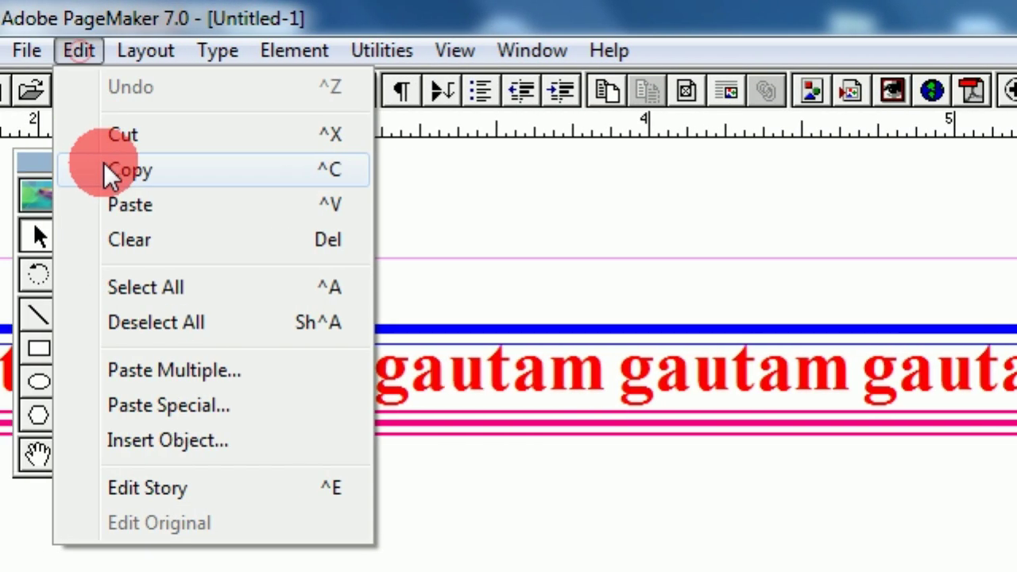